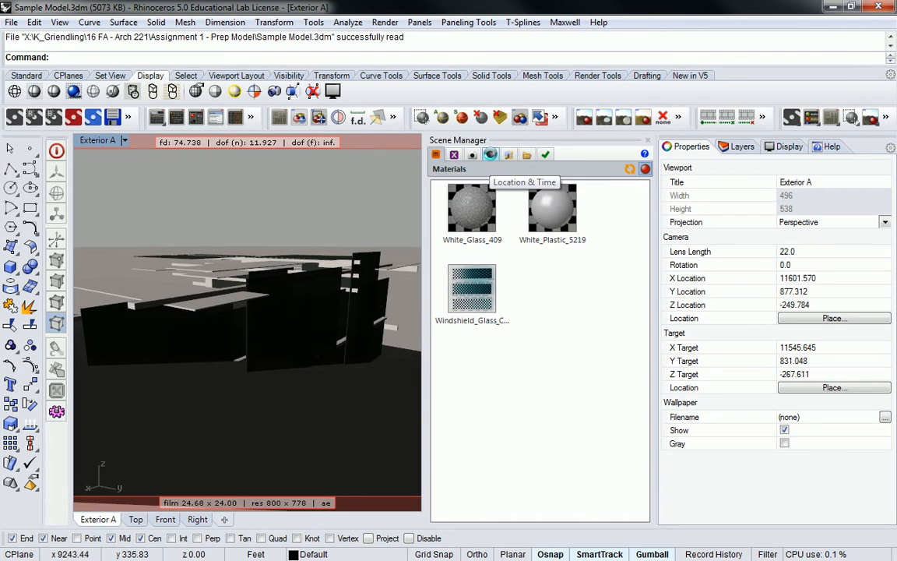
- Set the Maxwell environment type to Physical Sky in the Scene Manager
{"action": "left_click", "coordinate": [490, 155]}
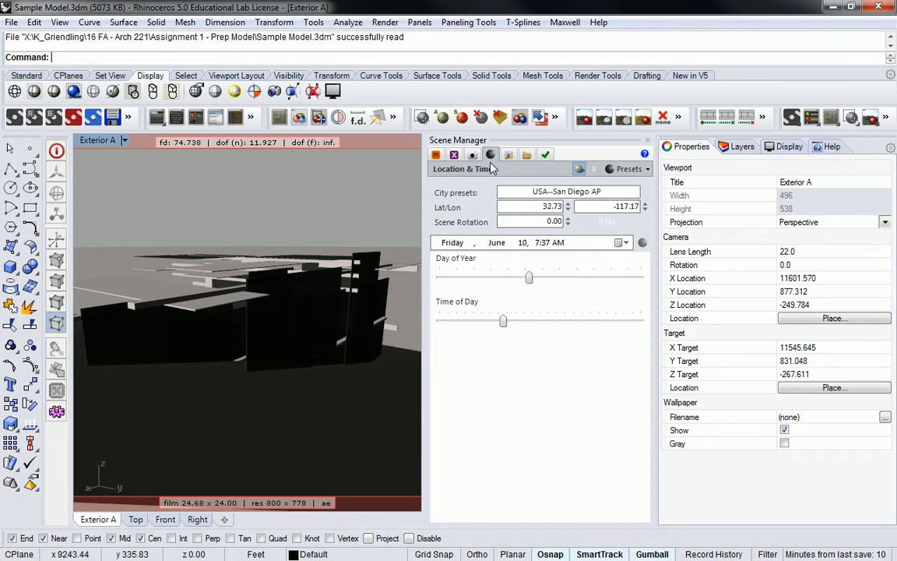
{"action": "left_click", "coordinate": [509, 155]}
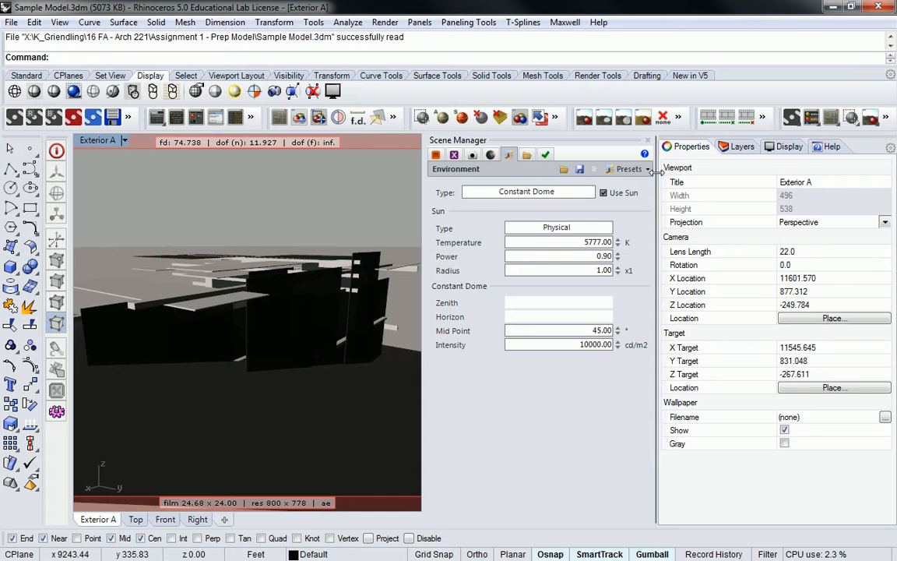
{"action": "left_click", "coordinate": [545, 194]}
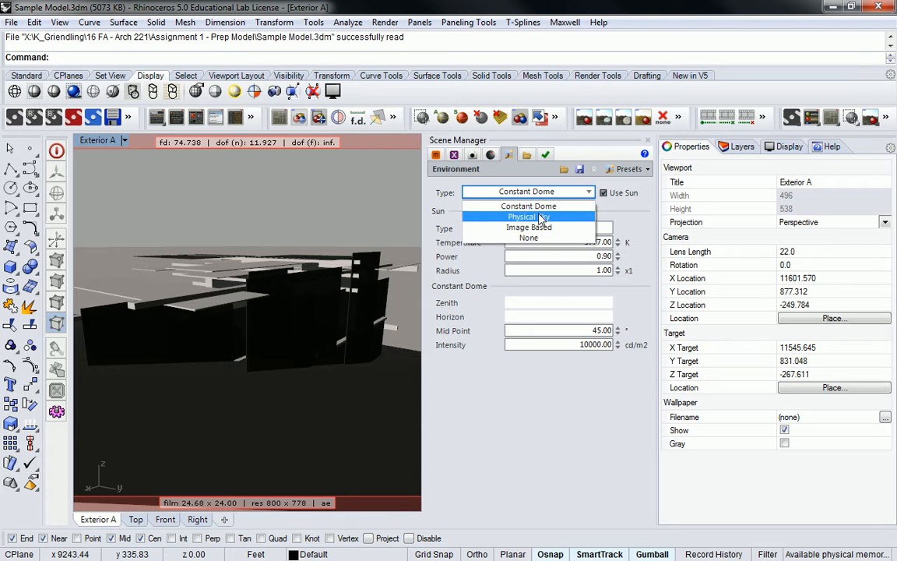
{"action": "left_click", "coordinate": [537, 218]}
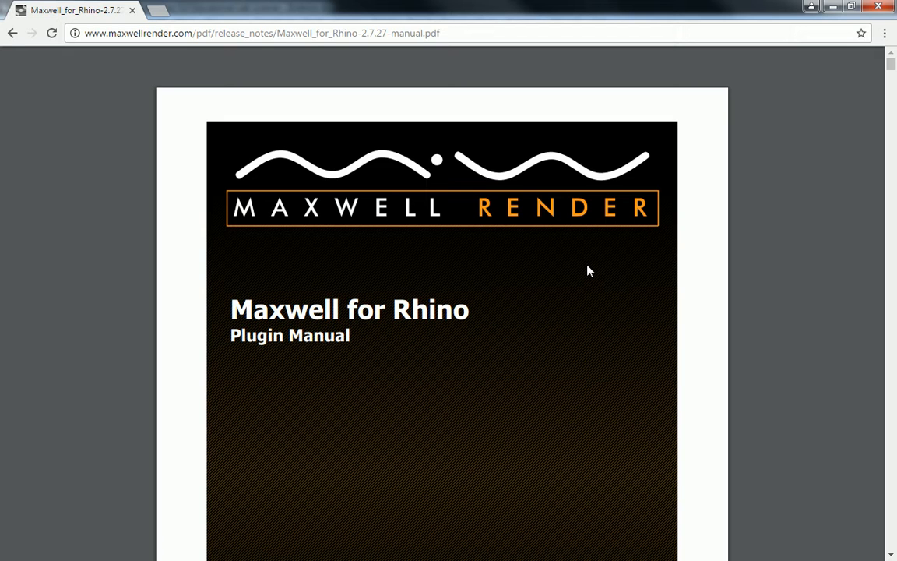
- Switch to the Maxwell for Rhino manual in the browser and find the Environment topic in its table of contents
{"action": "scroll", "coordinate": [432, 230], "scroll_direction": "down", "scroll_amount": 15}
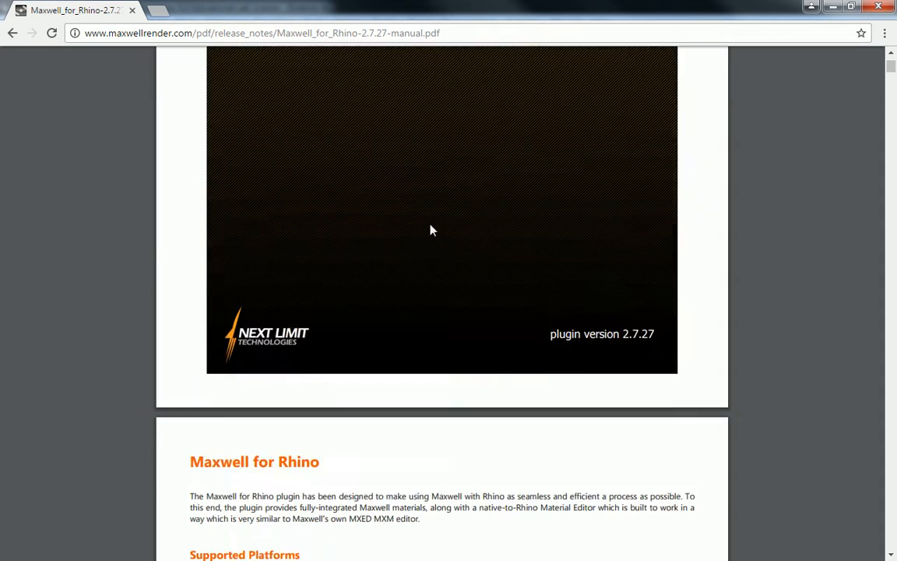
{"action": "scroll", "coordinate": [427, 225], "scroll_direction": "down", "scroll_amount": 8}
{"action": "scroll", "coordinate": [425, 225], "scroll_direction": "up", "scroll_amount": 5}
{"action": "left_click_drag", "start_coordinate": [200, 270], "coordinate": [461, 271]}
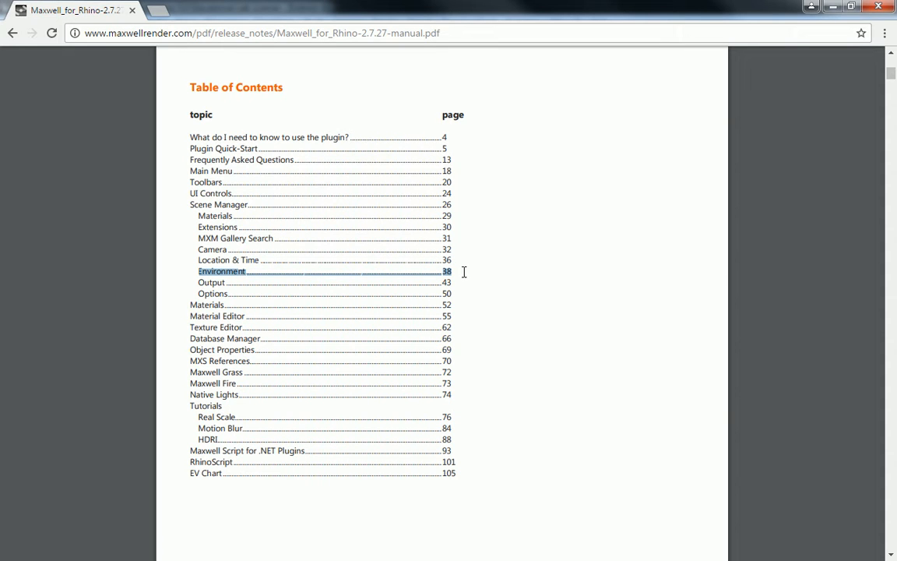
{"action": "left_click", "coordinate": [834, 174]}
{"action": "scroll", "coordinate": [835, 173], "scroll_direction": "down", "scroll_amount": 9}
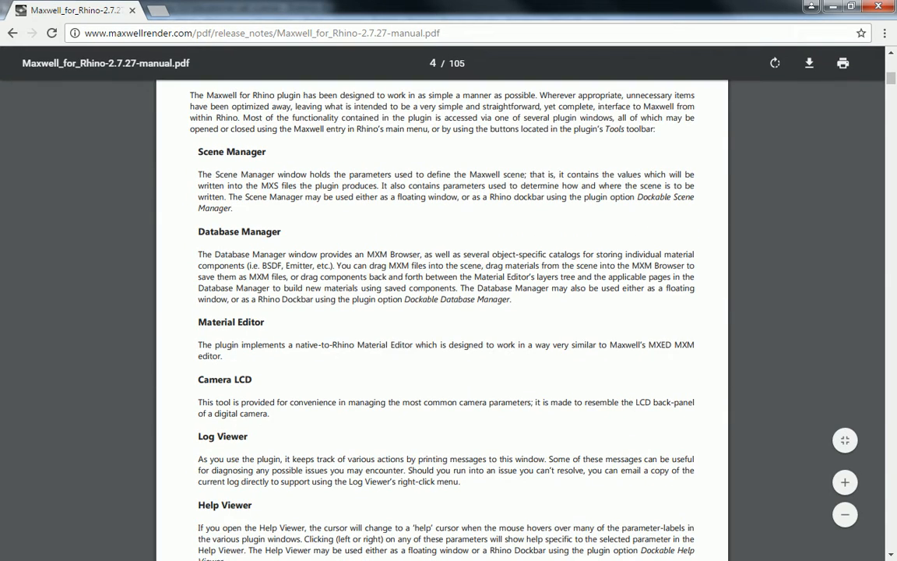
- Shrink the browser window and go to the Scene Manager :: Environment section on page 38 of the manual
{"action": "left_click", "coordinate": [852, 7]}
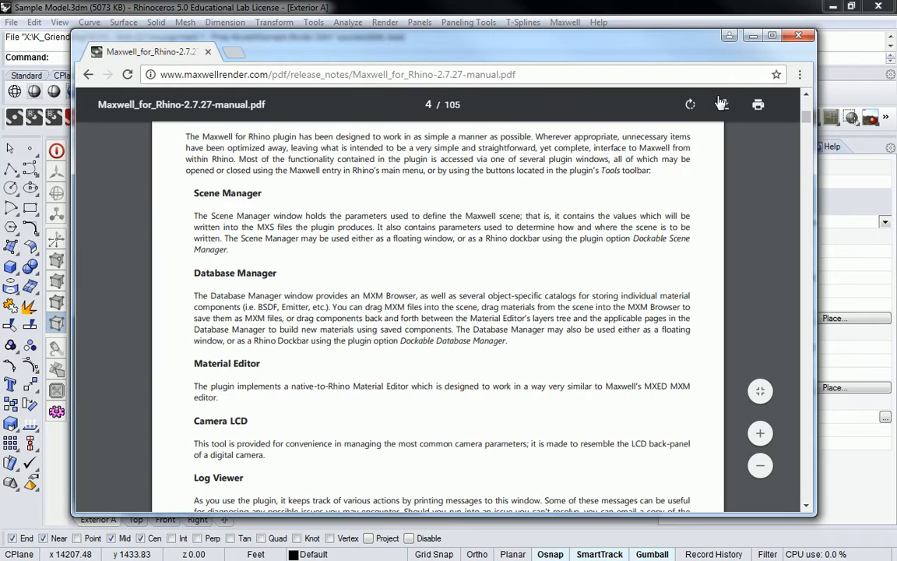
{"action": "left_click_drag", "start_coordinate": [806, 117], "coordinate": [803, 244]}
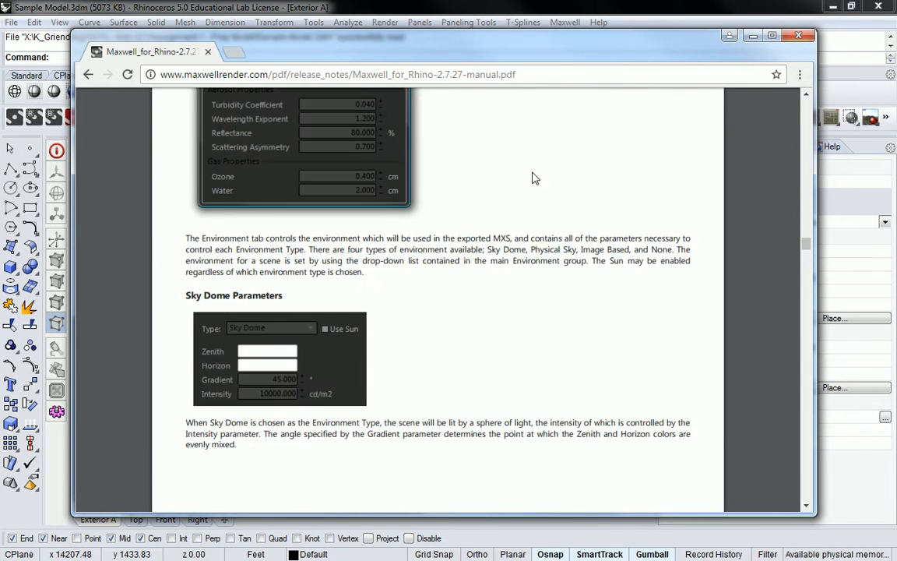
{"action": "scroll", "coordinate": [527, 174], "scroll_direction": "up", "scroll_amount": 2}
{"action": "scroll", "coordinate": [527, 174], "scroll_direction": "up", "scroll_amount": 1}
{"action": "scroll", "coordinate": [527, 175], "scroll_direction": "down", "scroll_amount": 1}
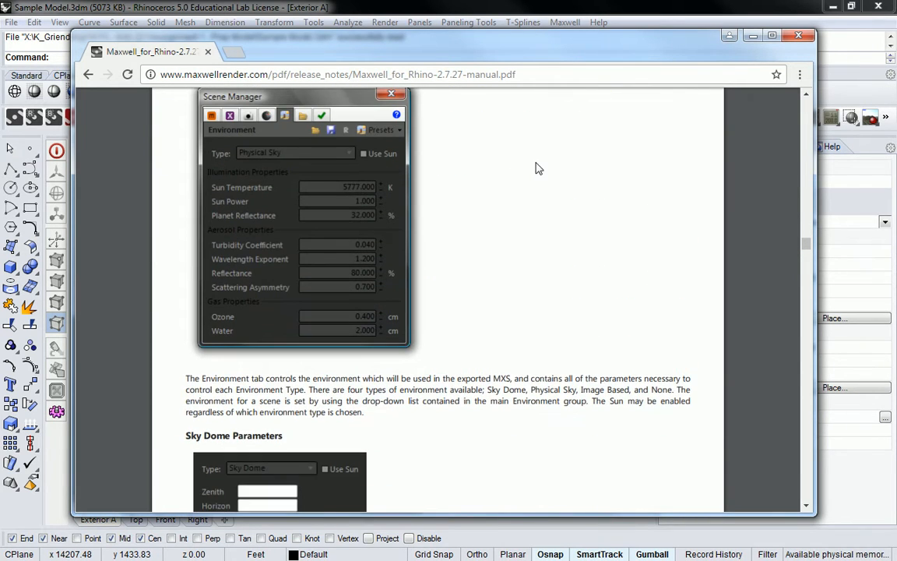
{"action": "scroll", "coordinate": [537, 168], "scroll_direction": "up", "scroll_amount": 1}
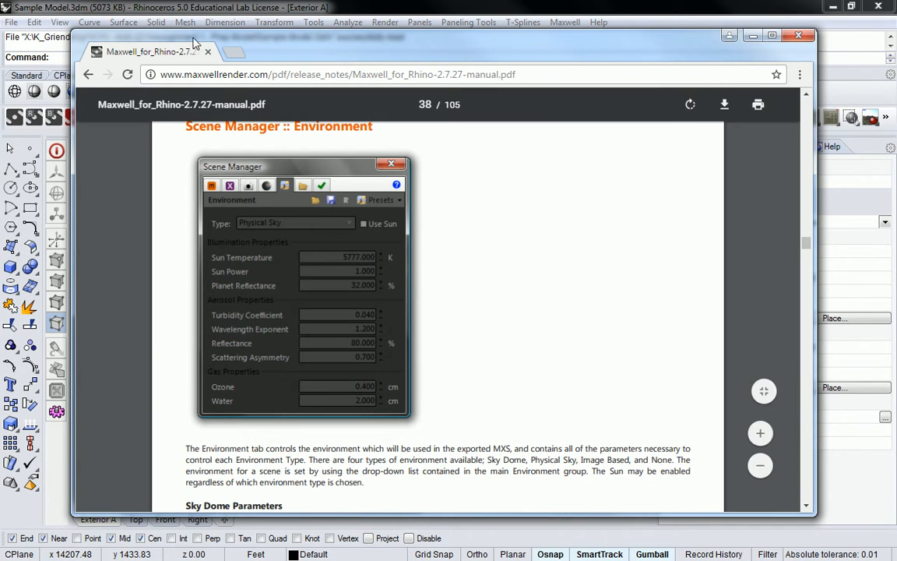
- Show the web search results the manual came from, and reopen the manual at its Scene Manager :: Environment section
{"action": "left_click", "coordinate": [88, 74]}
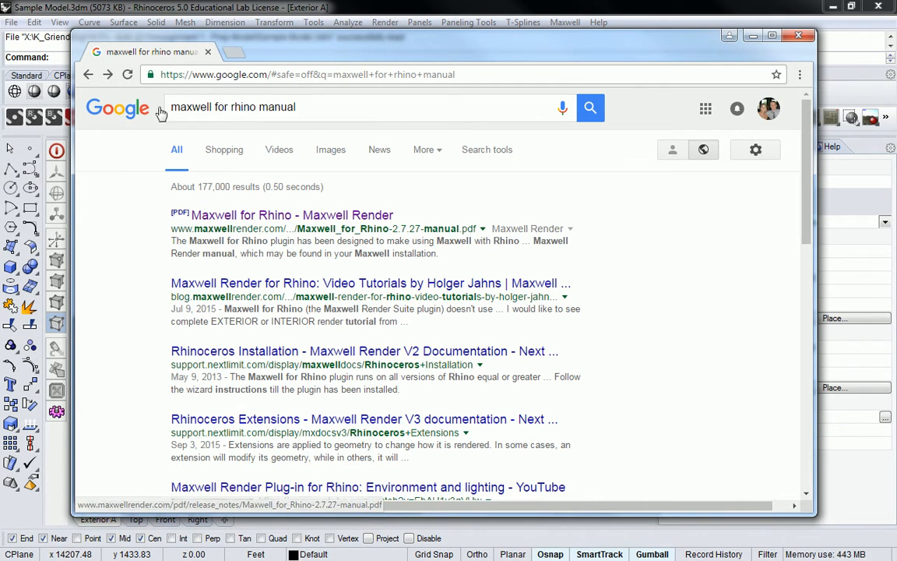
{"action": "left_click", "coordinate": [110, 76]}
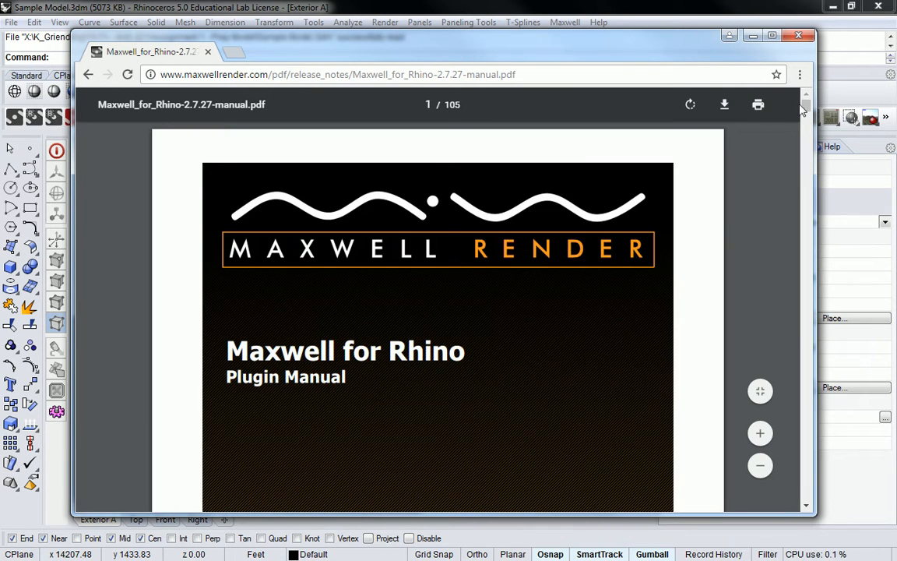
{"action": "left_click_drag", "start_coordinate": [806, 107], "coordinate": [806, 246]}
{"action": "scroll", "coordinate": [807, 246], "scroll_direction": "down", "scroll_amount": 10}
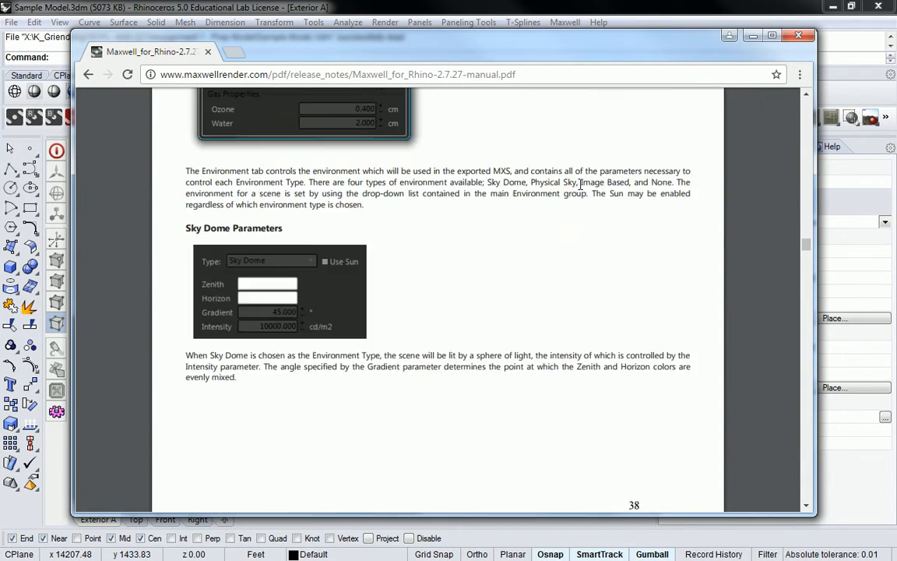
{"action": "scroll", "coordinate": [581, 184], "scroll_direction": "up", "scroll_amount": 3}
{"action": "scroll", "coordinate": [580, 184], "scroll_direction": "up", "scroll_amount": 1}
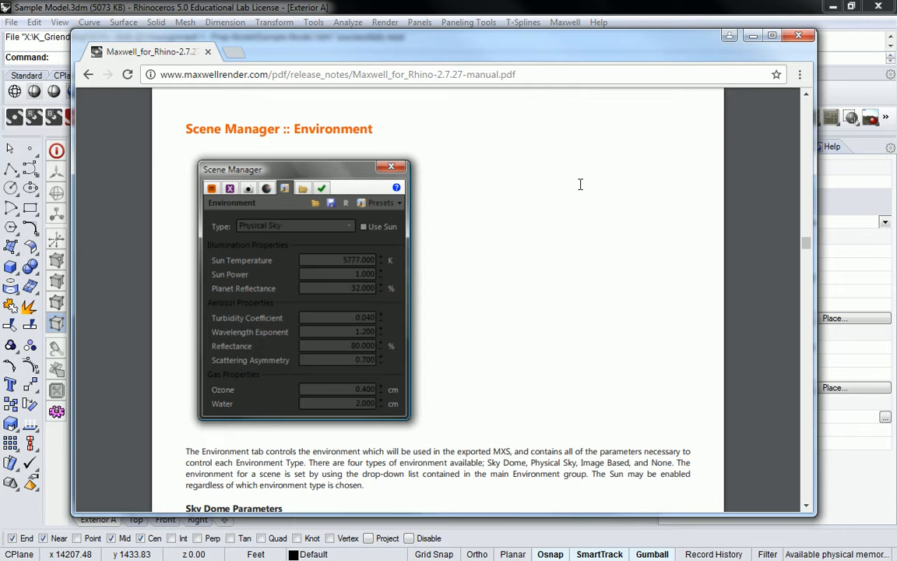
- Read the manual's Physical Sky Parameters section, including the parameter groups and the Turbidity Coefficient examples
{"action": "scroll", "coordinate": [578, 190], "scroll_direction": "down", "scroll_amount": 5}
{"action": "scroll", "coordinate": [565, 183], "scroll_direction": "down", "scroll_amount": 3}
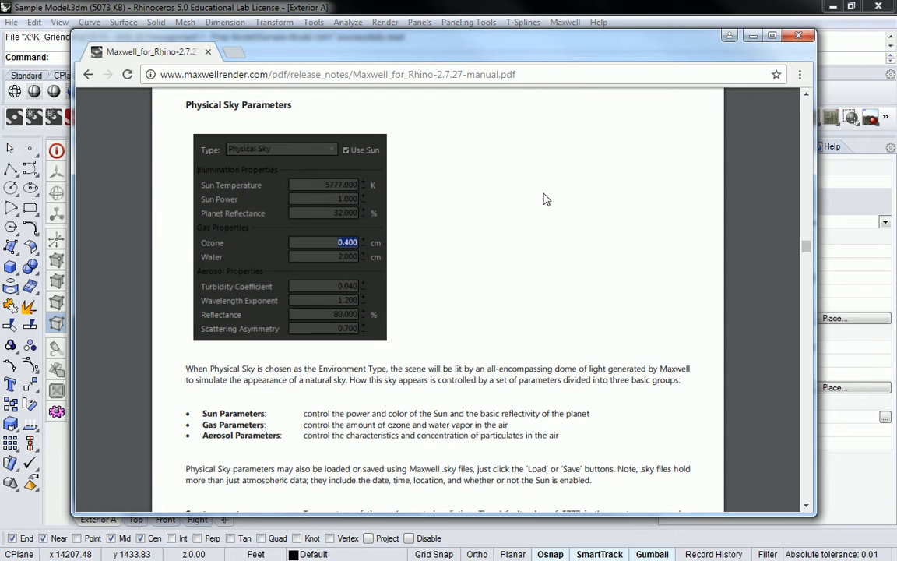
{"action": "scroll", "coordinate": [504, 203], "scroll_direction": "down", "scroll_amount": 3}
{"action": "scroll", "coordinate": [504, 176], "scroll_direction": "up", "scroll_amount": 1}
{"action": "scroll", "coordinate": [501, 180], "scroll_direction": "down", "scroll_amount": 1}
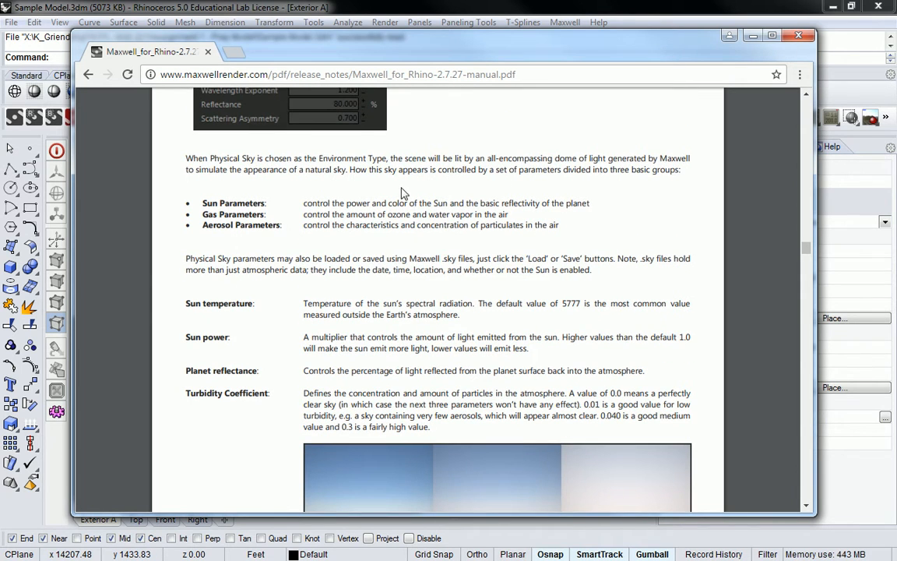
{"action": "left_click_drag", "start_coordinate": [184, 155], "coordinate": [615, 231]}
{"action": "scroll", "coordinate": [517, 254], "scroll_direction": "down", "scroll_amount": 1}
{"action": "scroll", "coordinate": [516, 254], "scroll_direction": "down", "scroll_amount": 1}
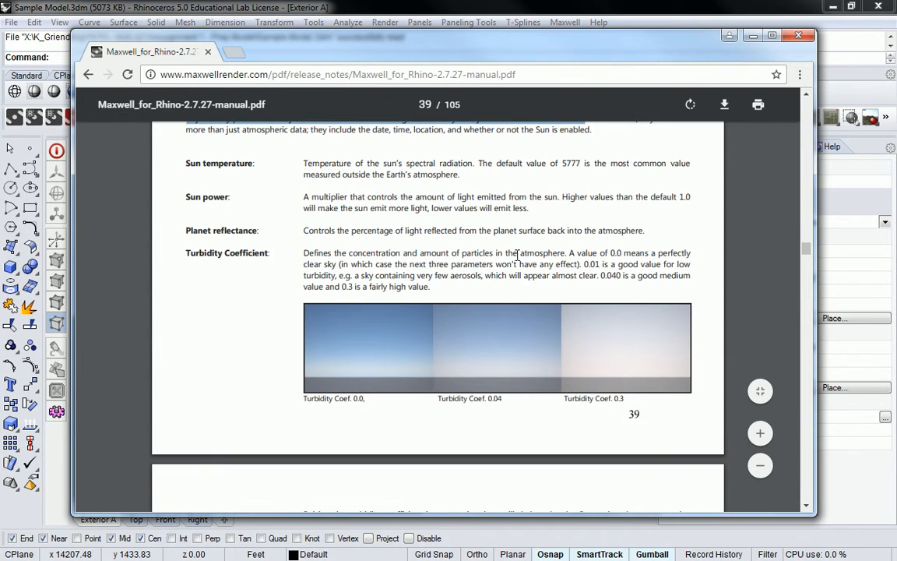
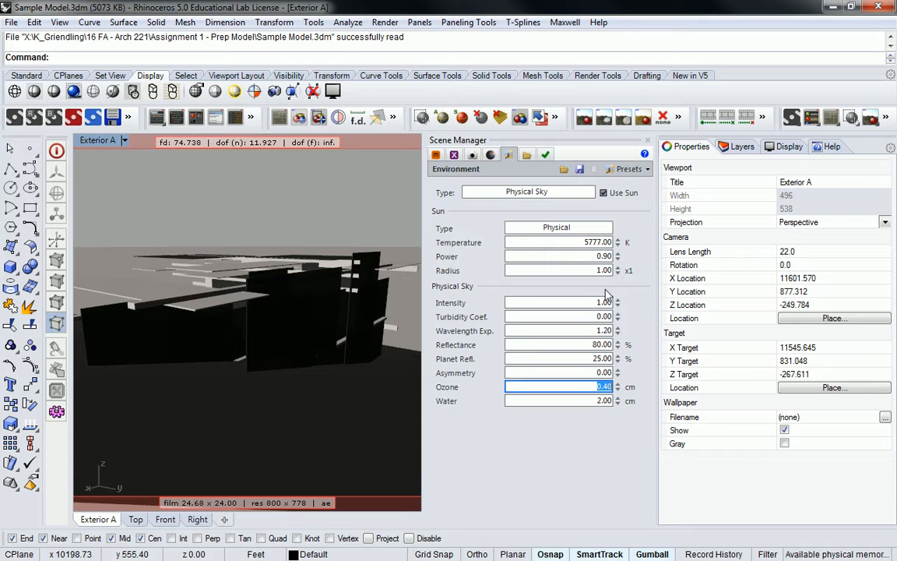
- Return to Rhino, render the Exterior A scene in Maxwell Render, and stop the render shortly after sampling level 8
{"action": "left_click", "coordinate": [340, 159]}
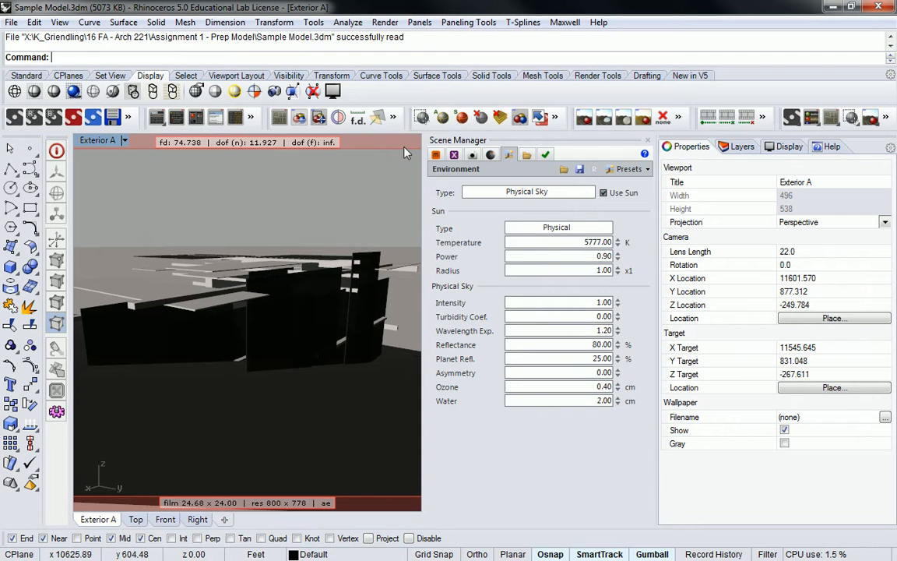
{"action": "left_click", "coordinate": [15, 115]}
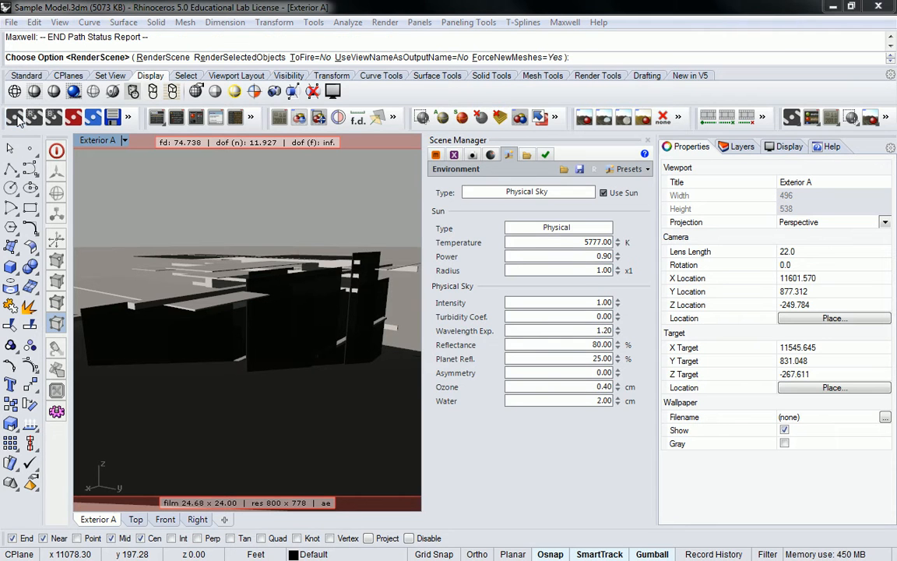
{"action": "left_click", "coordinate": [382, 348]}
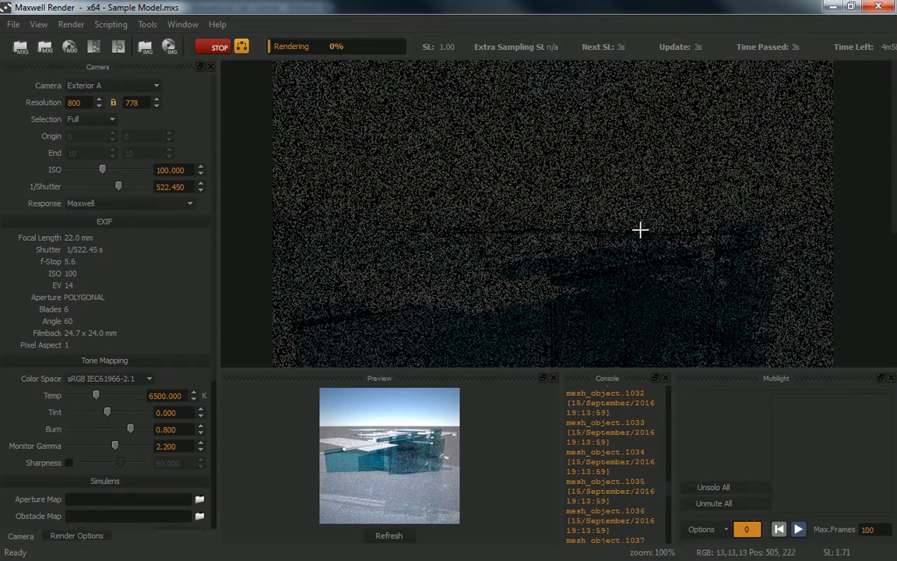
{"action": "scroll", "coordinate": [590, 180], "scroll_direction": "down", "scroll_amount": 2}
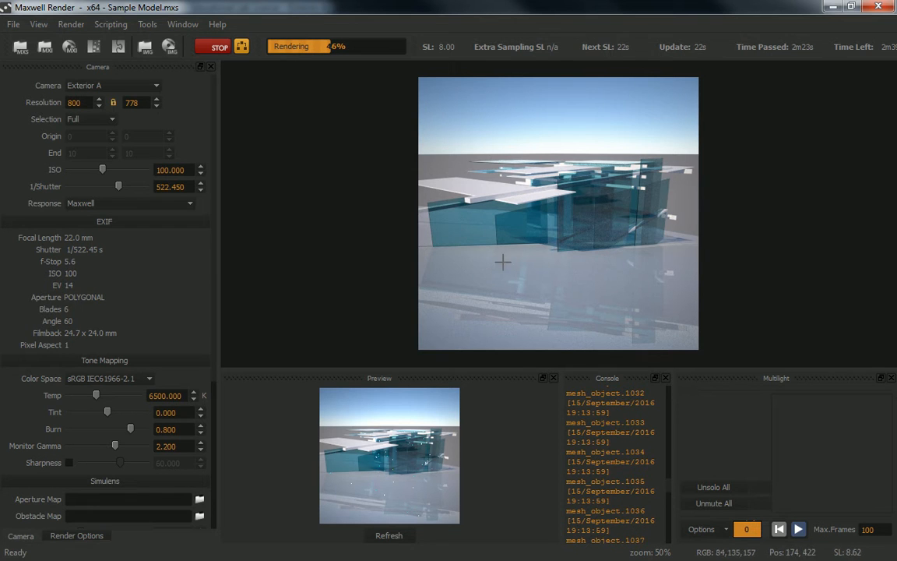
{"action": "left_click", "coordinate": [199, 44]}
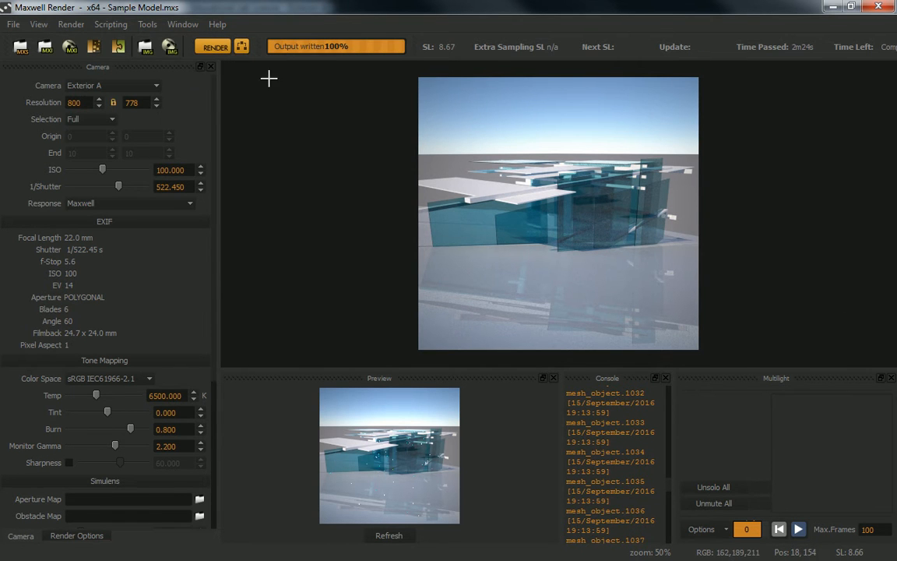
- Save the rendered image as "Envir 1" in the faculty home folder on drive S:
{"action": "left_click", "coordinate": [169, 47]}
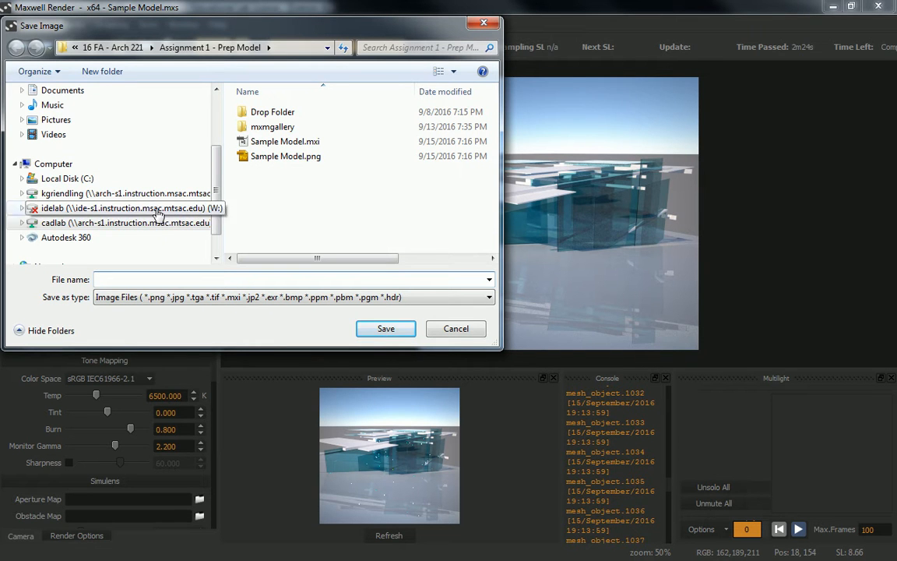
{"action": "left_click", "coordinate": [183, 197]}
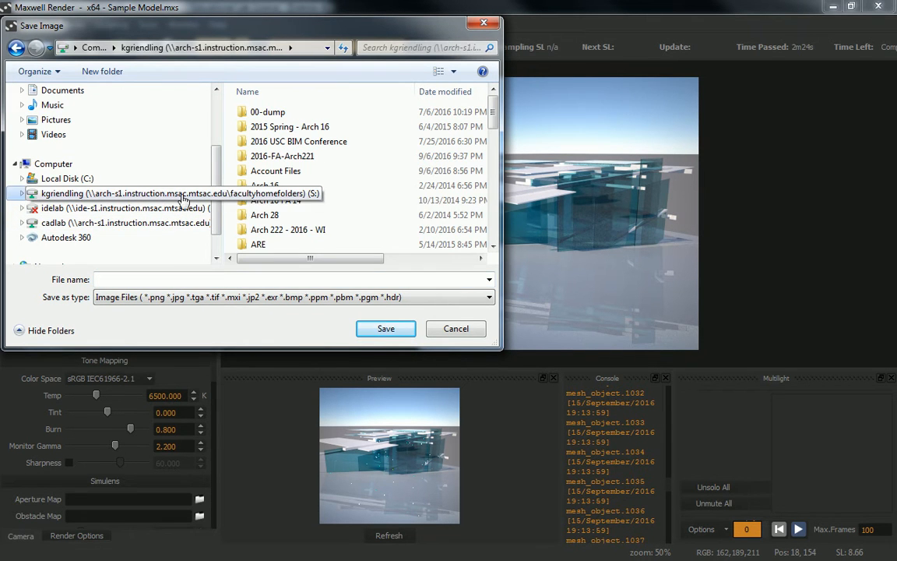
{"action": "left_click", "coordinate": [337, 202]}
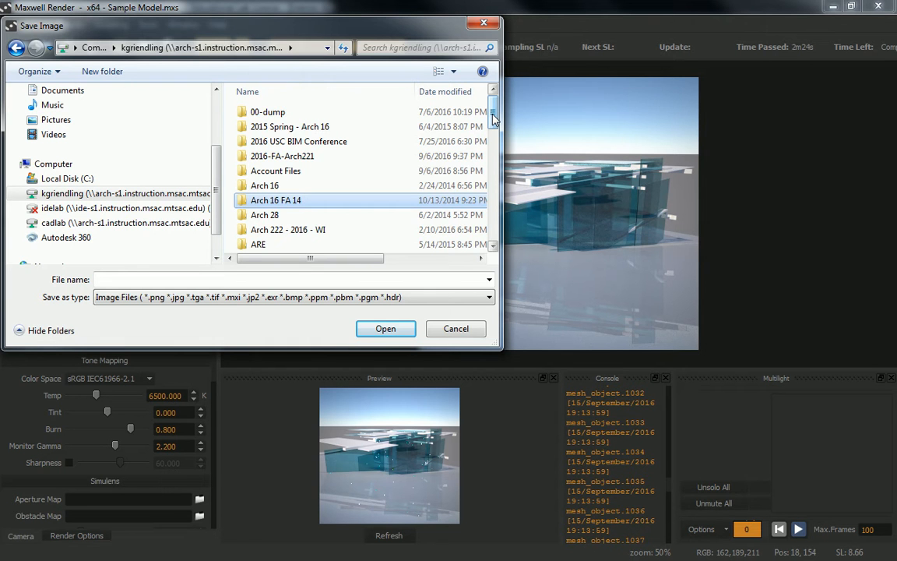
{"action": "left_click_drag", "start_coordinate": [493, 116], "coordinate": [493, 226]}
{"action": "left_click", "coordinate": [319, 280]}
{"action": "type", "text": "Envir 1"}
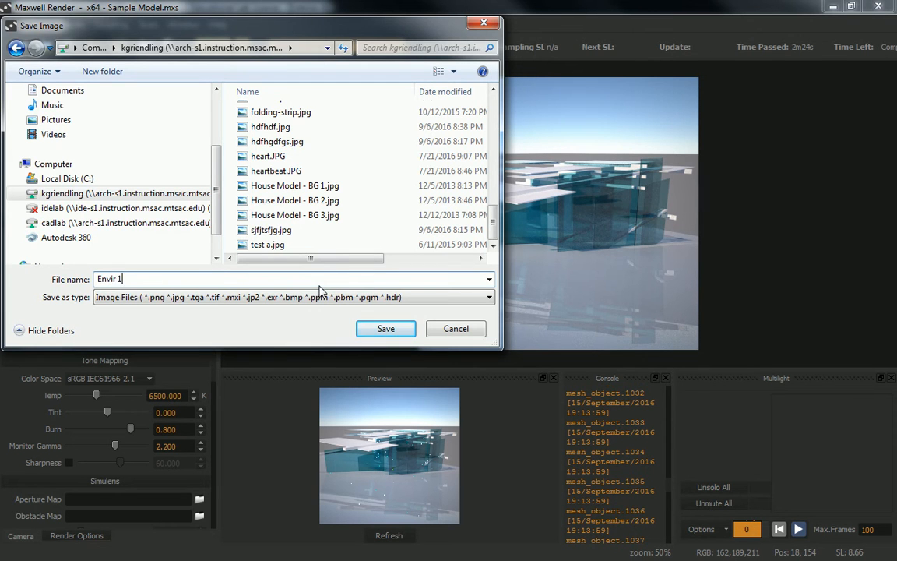
{"action": "key", "text": "Return"}
- Set the saved image's depth to 16 BPP and close Maxwell Render
{"action": "left_click", "coordinate": [425, 283]}
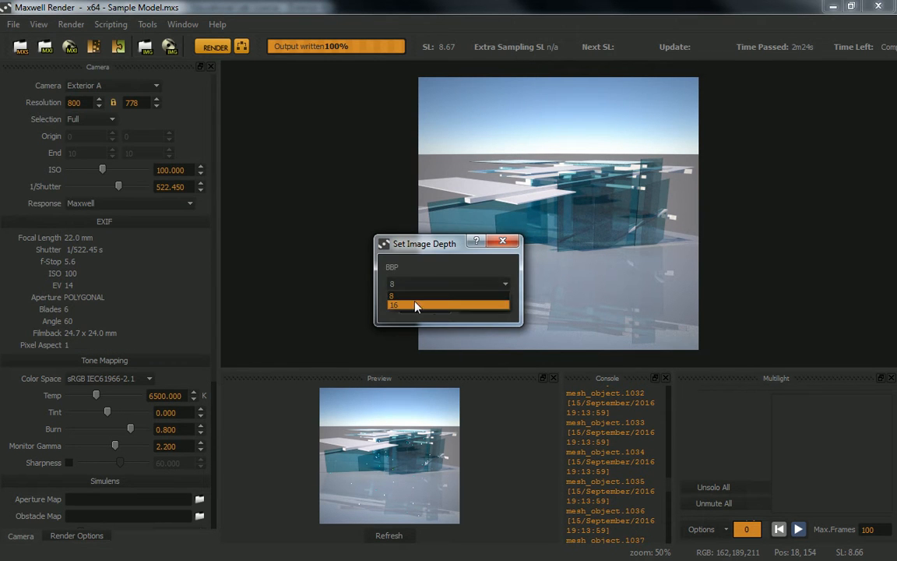
{"action": "left_click", "coordinate": [400, 305]}
{"action": "left_click", "coordinate": [424, 308]}
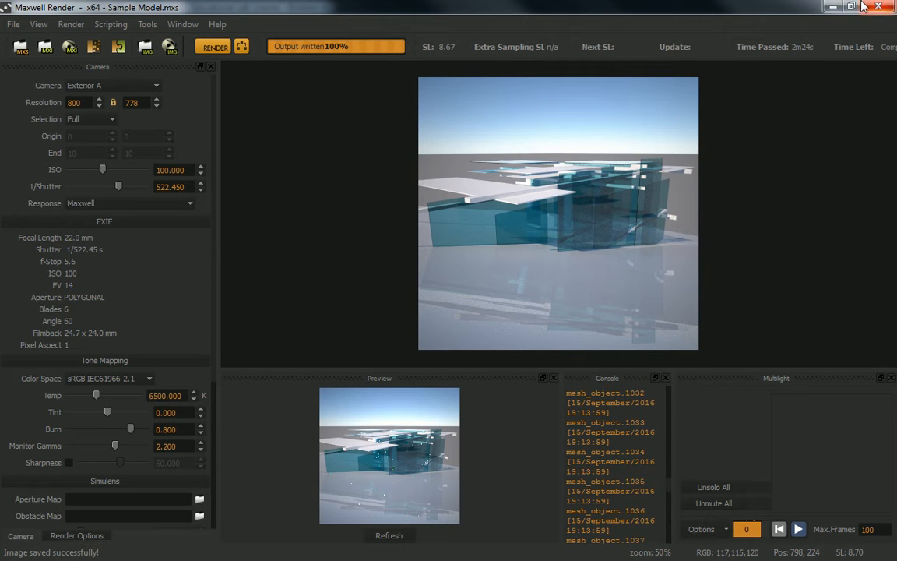
{"action": "left_click", "coordinate": [880, 7]}
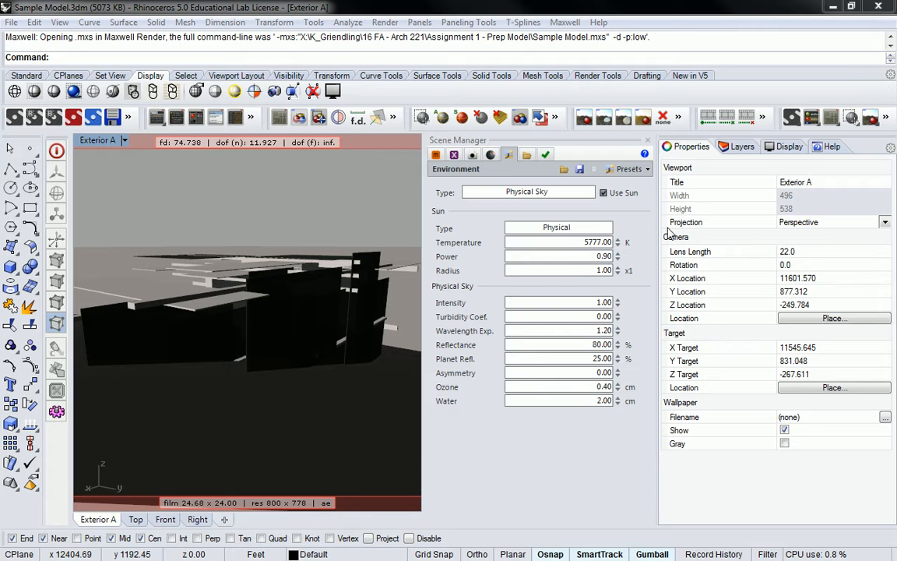
- Set the Physical Sky turbidity coefficient to 0.3
{"action": "left_click", "coordinate": [582, 316]}
{"action": "left_click_drag", "start_coordinate": [583, 317], "coordinate": [645, 312]}
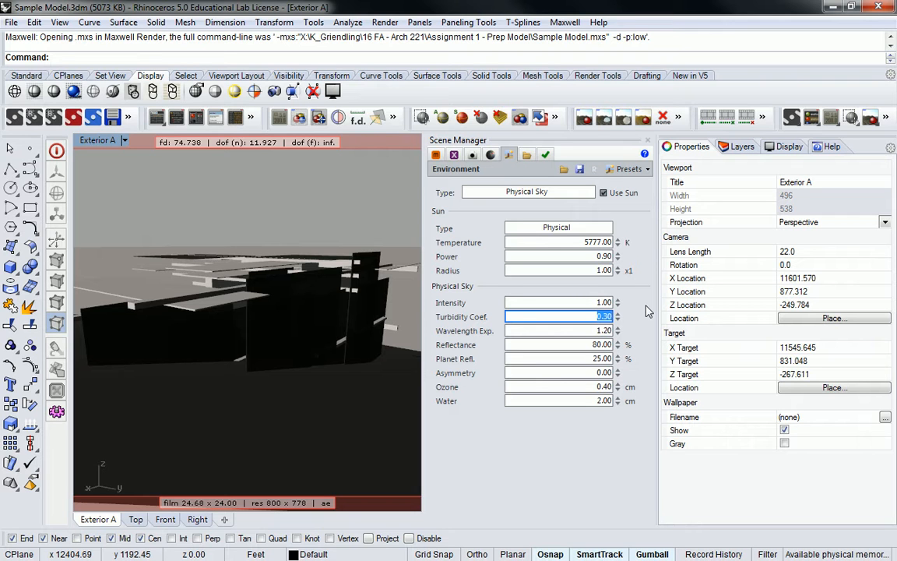
{"action": "type", "text": ".3"}
{"action": "left_click", "coordinate": [578, 331]}
- Set the Physical Sky asymmetry to 0.7
{"action": "left_click", "coordinate": [583, 372]}
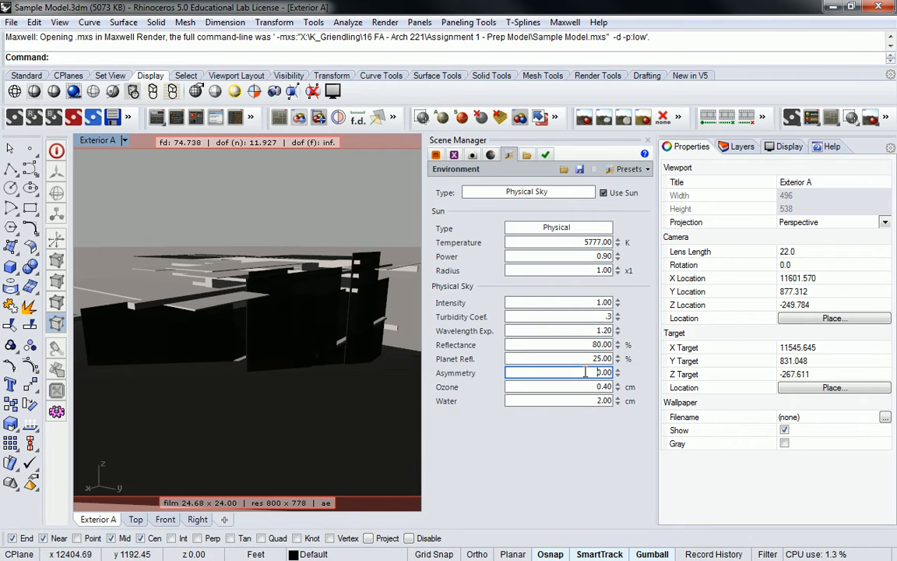
{"action": "left_click_drag", "start_coordinate": [585, 372], "coordinate": [654, 374]}
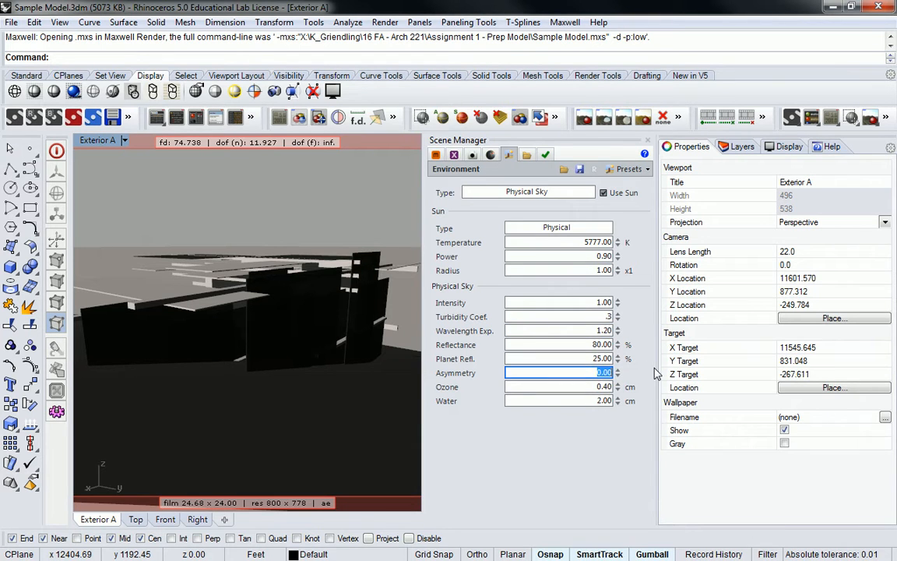
{"action": "type", "text": "0.7"}
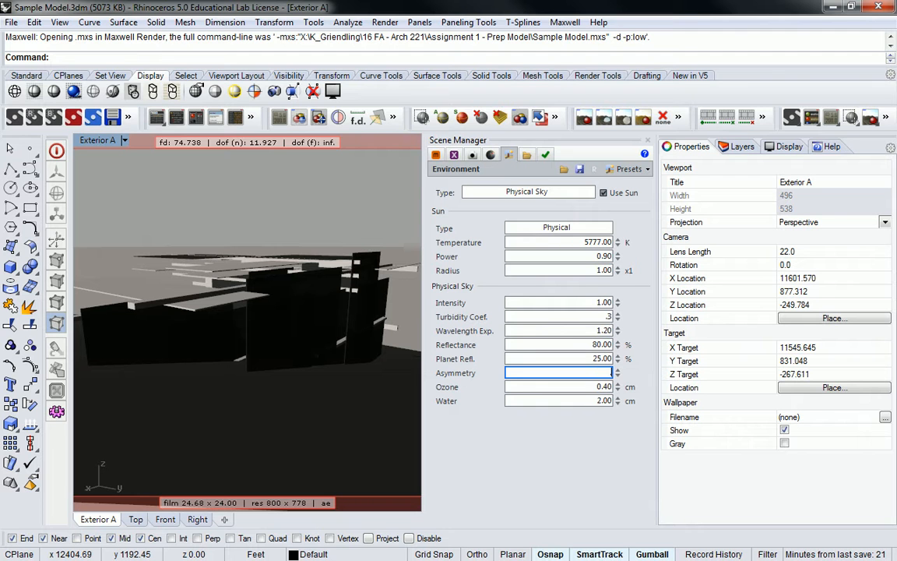
- Confirm the asymmetry value and review the turbidity, wavelength exponent and scattering asymmetry examples in the browser's Maxwell for Rhino manual
{"action": "key", "text": "Tab"}
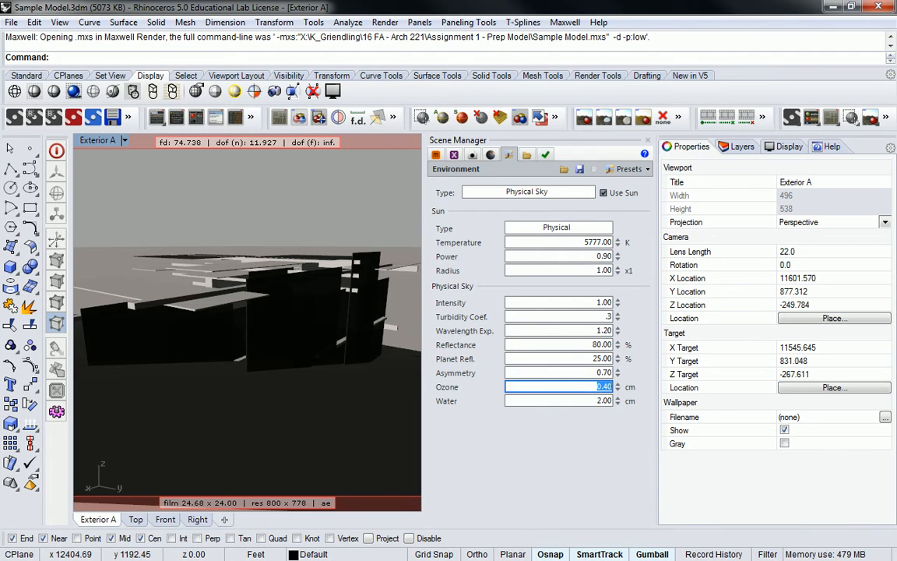
{"action": "key", "text": "alt+Tab"}
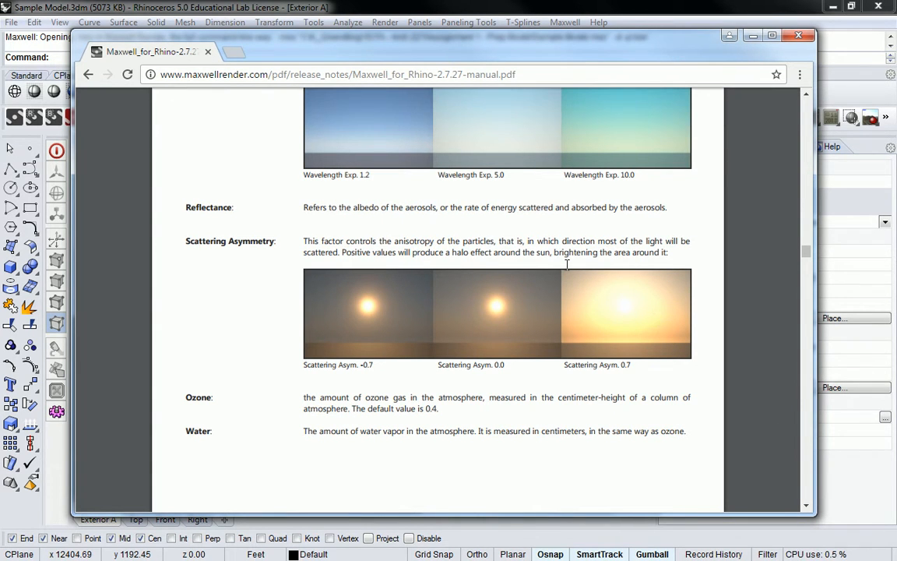
{"action": "scroll", "coordinate": [567, 261], "scroll_direction": "up", "scroll_amount": 5}
{"action": "scroll", "coordinate": [568, 265], "scroll_direction": "down", "scroll_amount": 6}
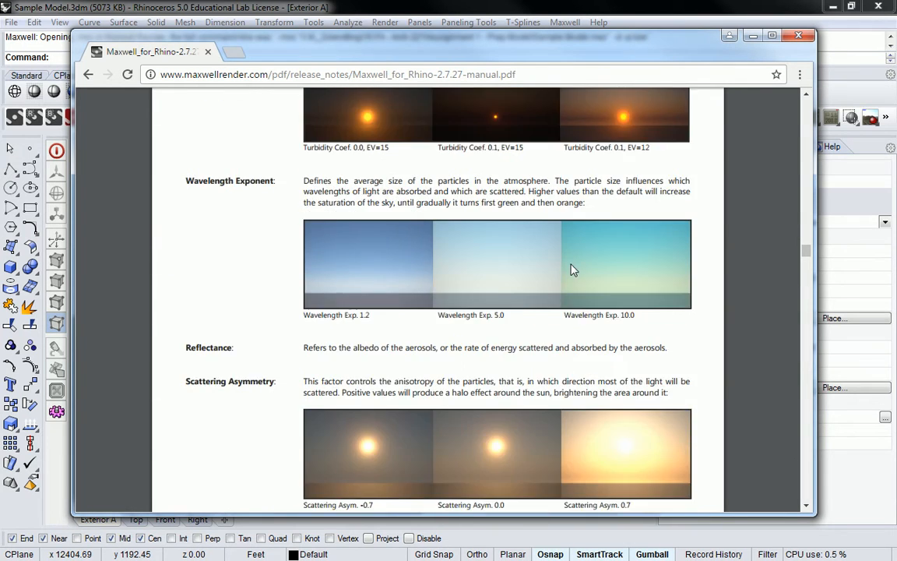
{"action": "scroll", "coordinate": [611, 284], "scroll_direction": "up", "scroll_amount": 2}
{"action": "scroll", "coordinate": [611, 283], "scroll_direction": "up", "scroll_amount": 6}
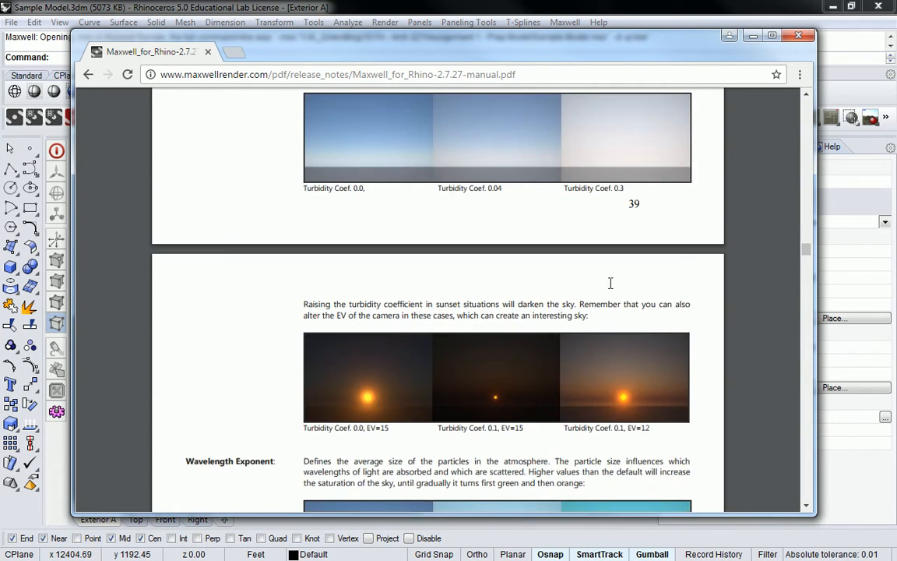
{"action": "key", "text": "alt+Tab"}
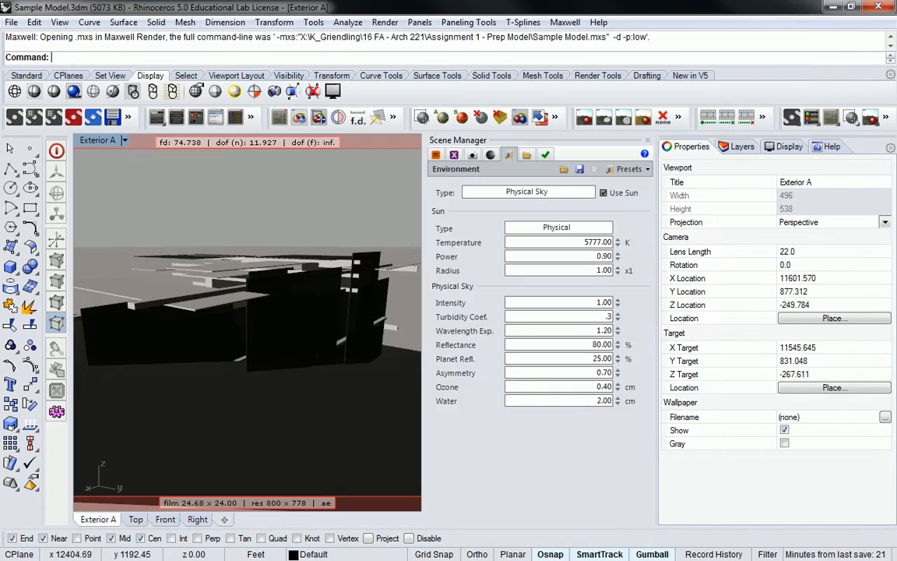
- Render the Exterior A scene in Maxwell Render, overwriting the existing output files, and stop the render once the image is clear enough
{"action": "left_click", "coordinate": [14, 117]}
{"action": "left_click", "coordinate": [17, 102]}
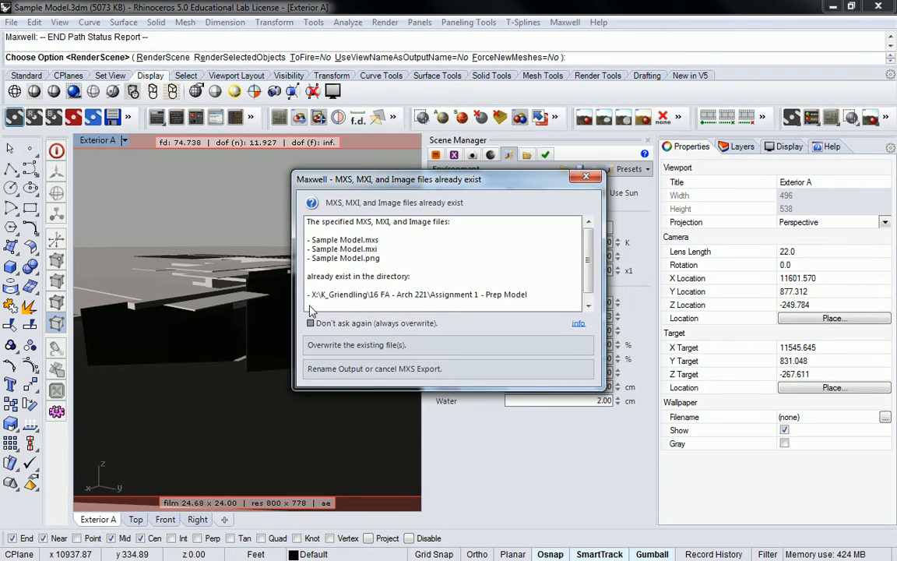
{"action": "left_click", "coordinate": [357, 344]}
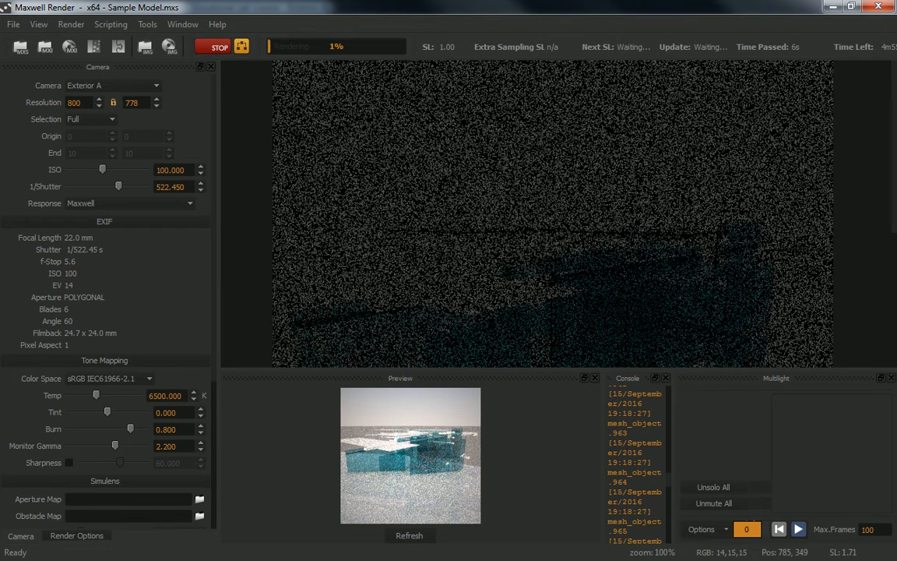
{"action": "scroll", "coordinate": [664, 157], "scroll_direction": "down", "scroll_amount": 1}
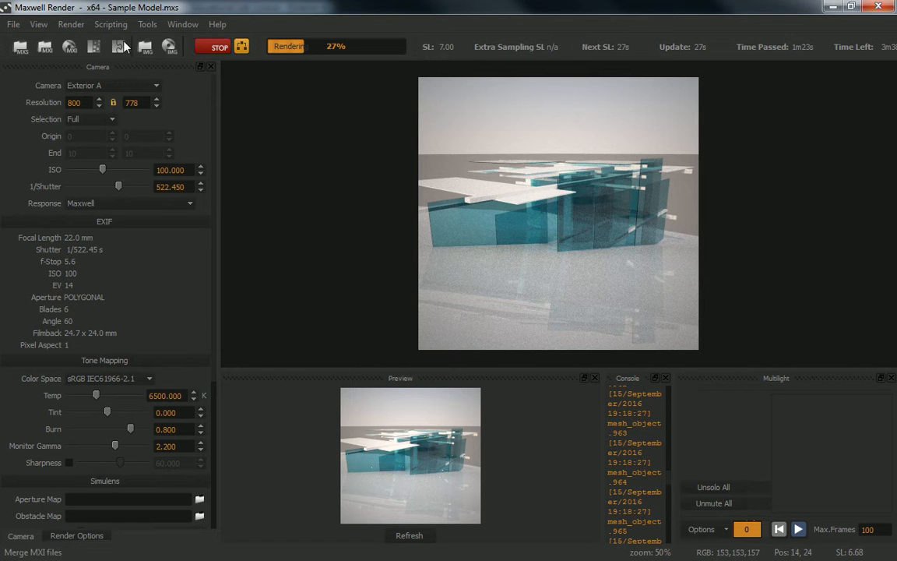
{"action": "left_click", "coordinate": [215, 46]}
- Save the rendered image as "Envir 2" in the faculty home folder on the network drive
{"action": "left_click", "coordinate": [169, 48]}
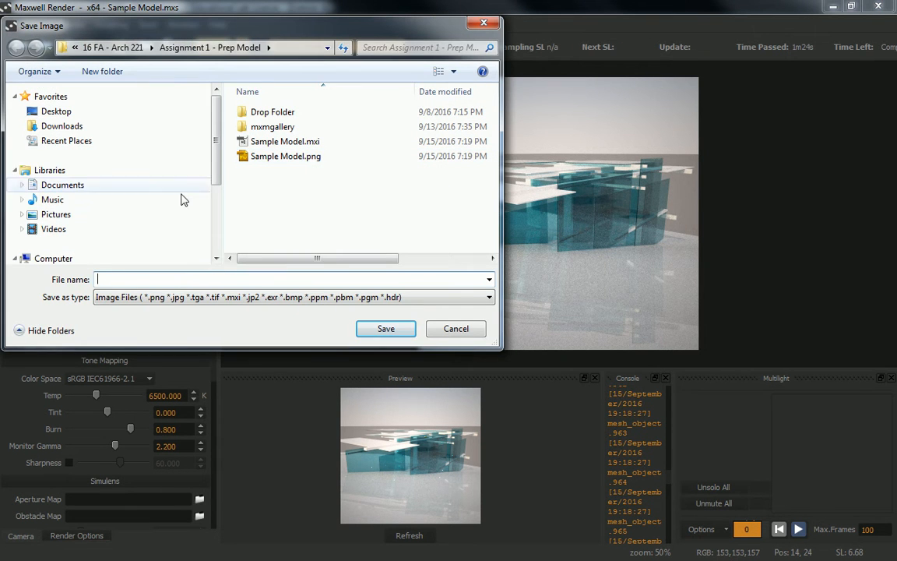
{"action": "scroll", "coordinate": [217, 162], "scroll_direction": "down", "scroll_amount": 3}
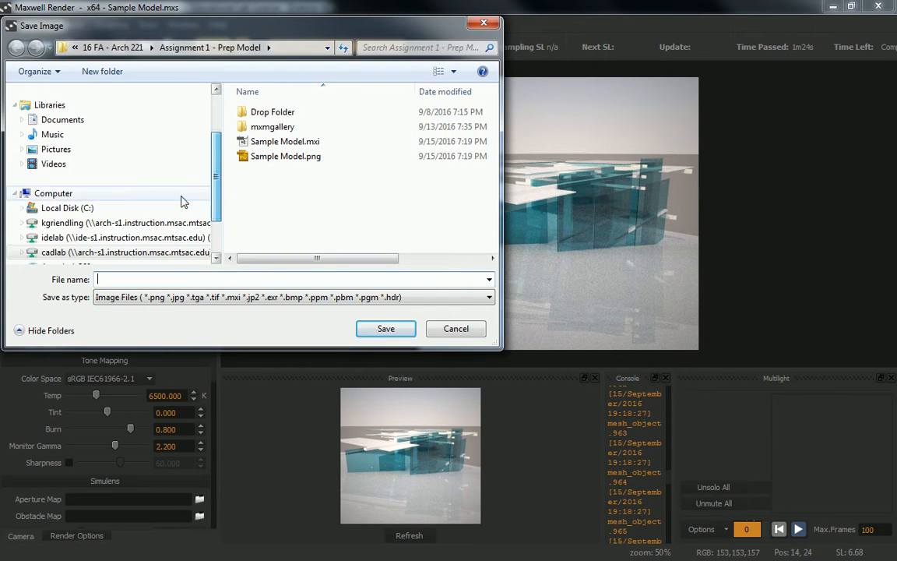
{"action": "left_click", "coordinate": [124, 223]}
{"action": "left_click", "coordinate": [221, 275]}
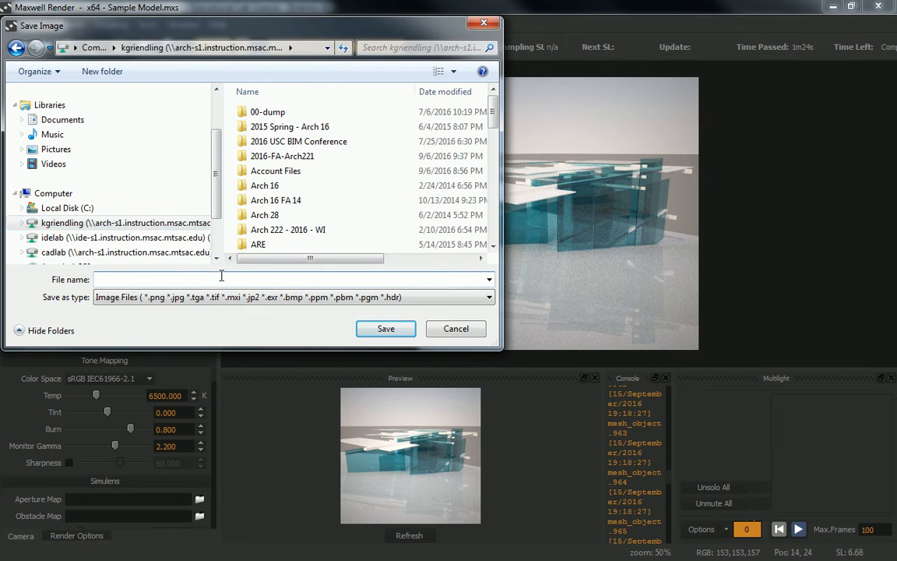
{"action": "type", "text": "Encl-2"}
{"action": "key", "text": "Return"}
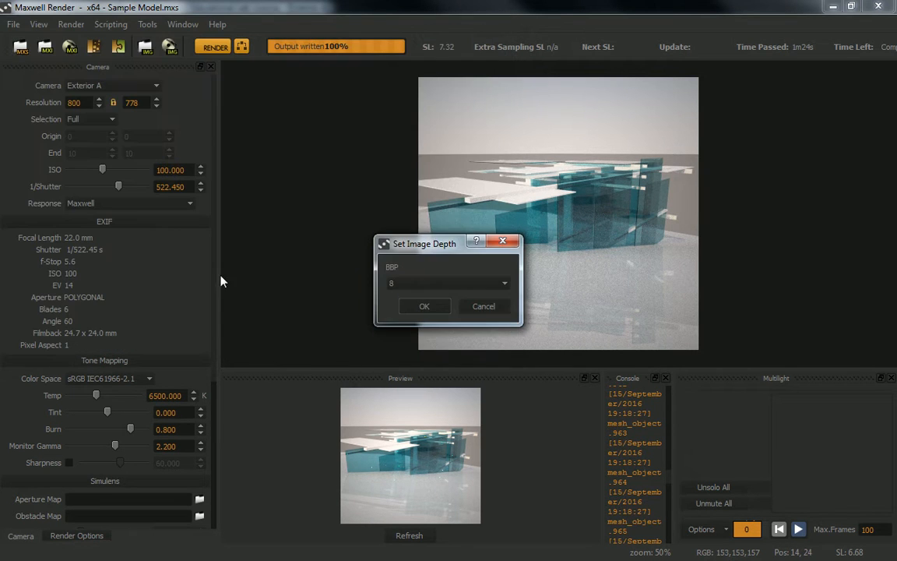
- Set the saved image's depth to 16 BPP
{"action": "left_click", "coordinate": [436, 283]}
{"action": "left_click", "coordinate": [427, 305]}
{"action": "left_click", "coordinate": [425, 308]}
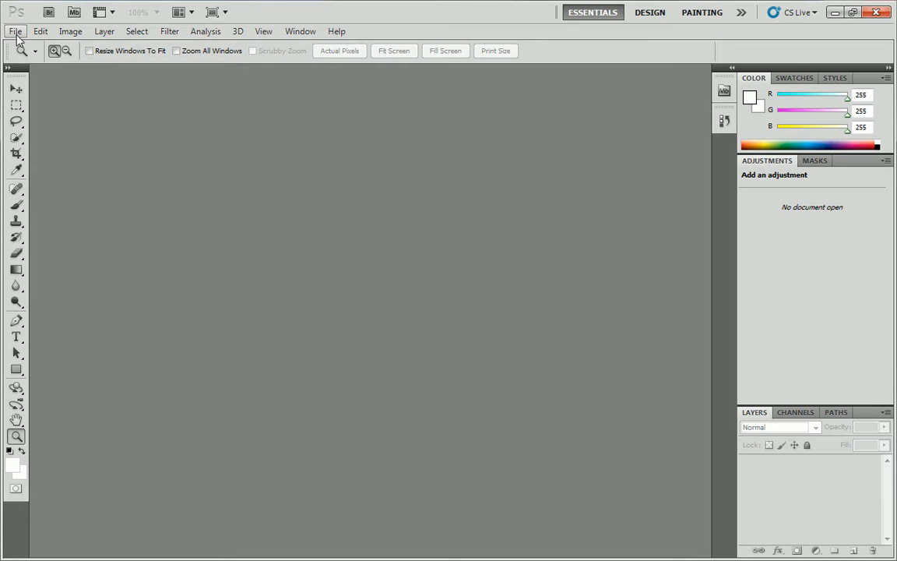
- Switch to Photoshop and open Envir 2.png from the faculty home folder
{"action": "left_click", "coordinate": [16, 31]}
{"action": "left_click", "coordinate": [32, 61]}
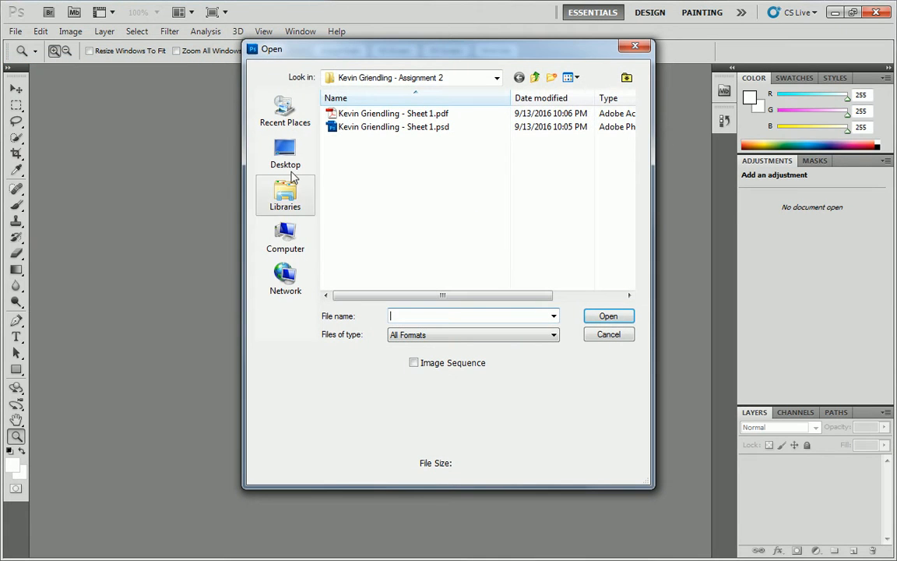
{"action": "left_click", "coordinate": [290, 242]}
{"action": "double_click", "coordinate": [361, 201]}
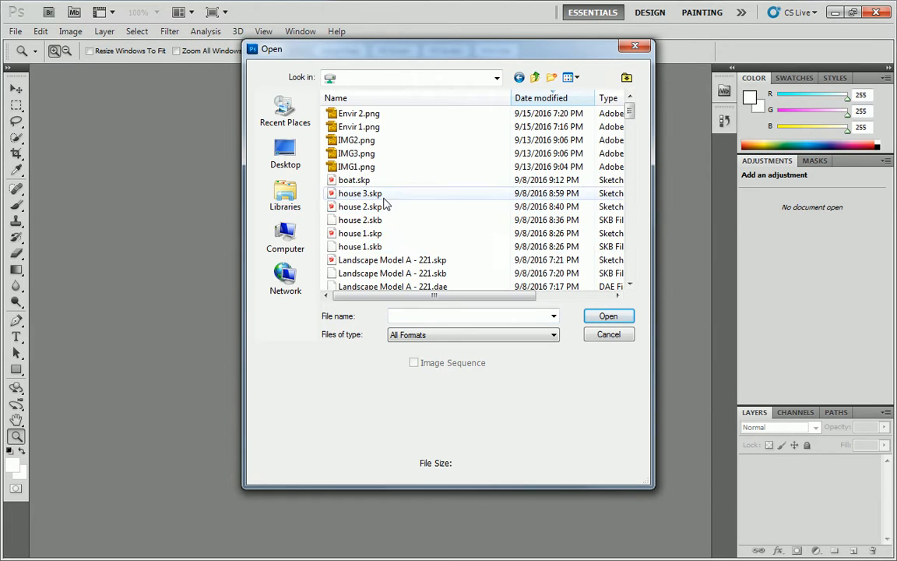
{"action": "left_click", "coordinate": [360, 246]}
{"action": "left_click", "coordinate": [358, 113]}
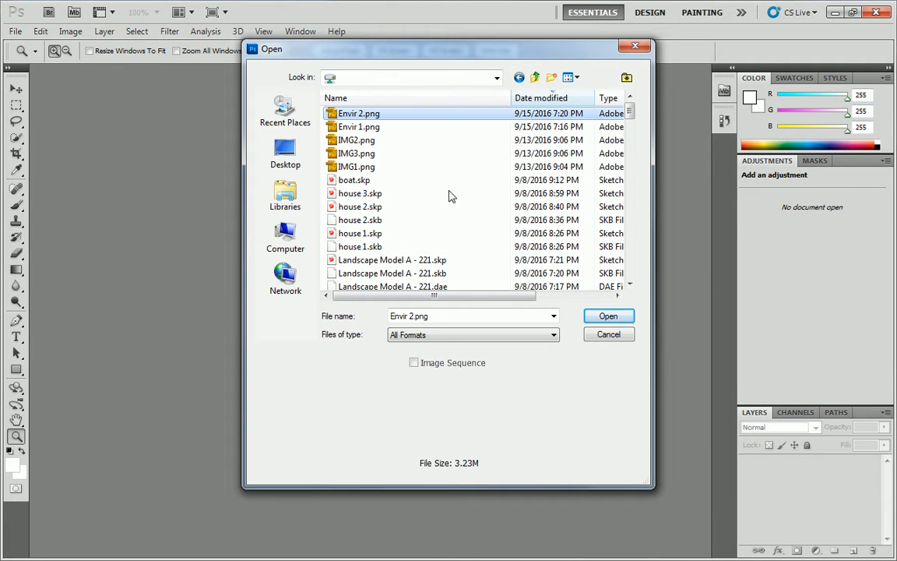
{"action": "left_click", "coordinate": [608, 316]}
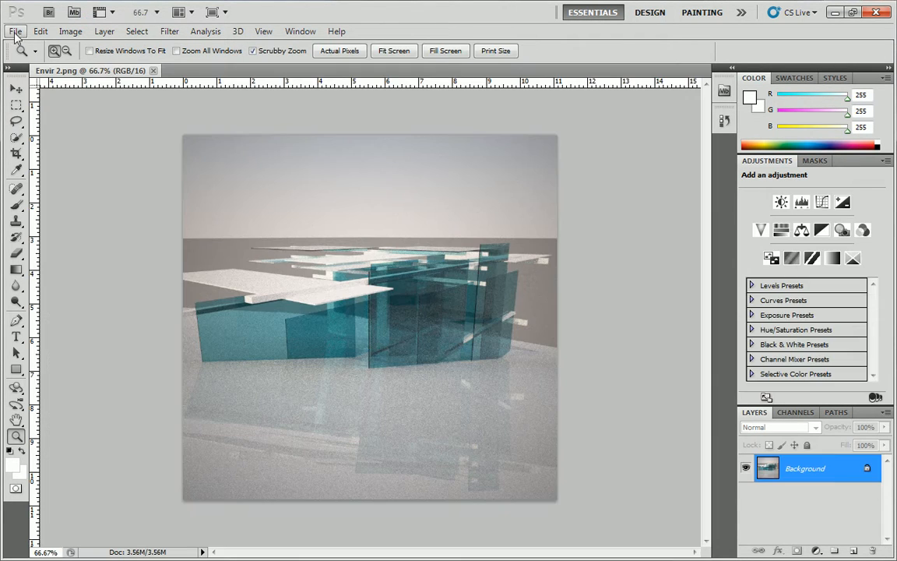
- Place Envir 1.png over the Envir 2 image as a new layer at its original size
{"action": "left_click", "coordinate": [15, 31]}
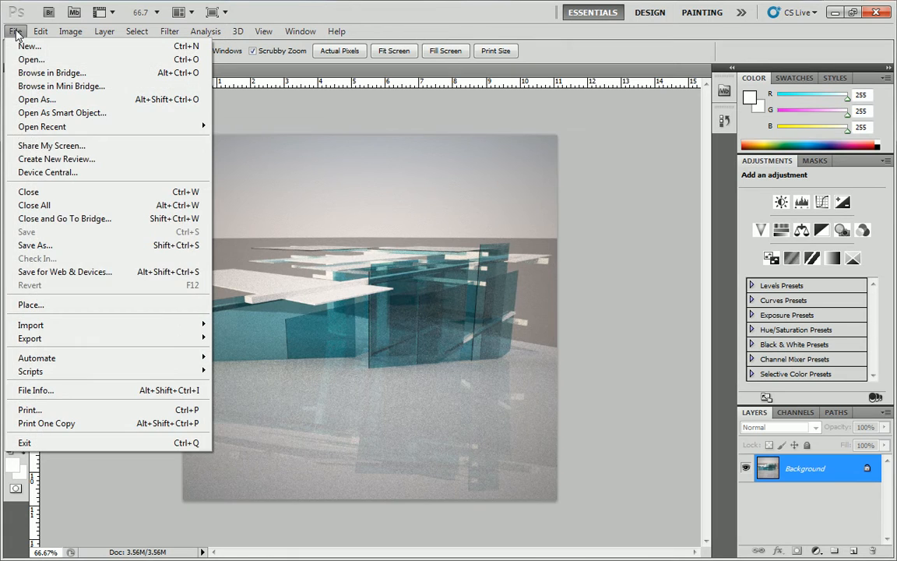
{"action": "left_click", "coordinate": [48, 309]}
{"action": "left_click", "coordinate": [355, 122]}
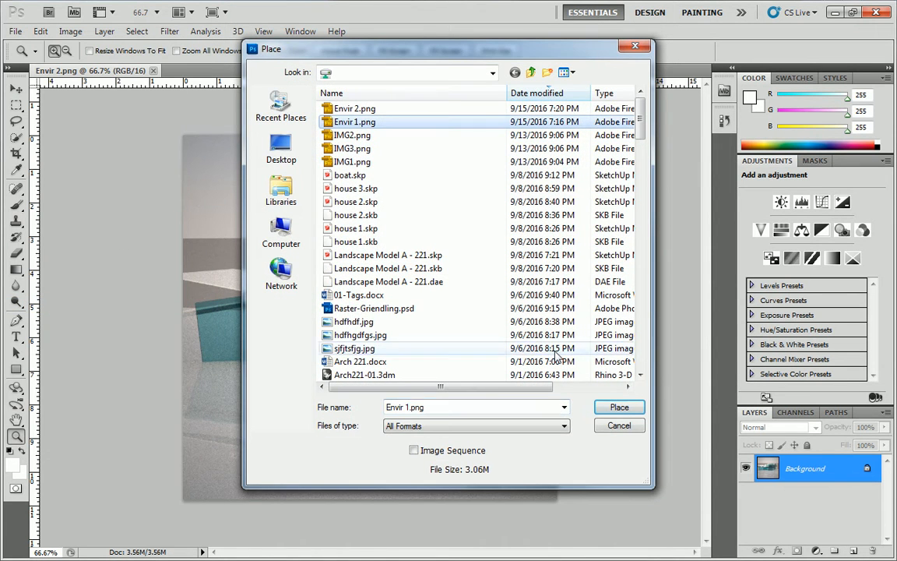
{"action": "left_click", "coordinate": [617, 411]}
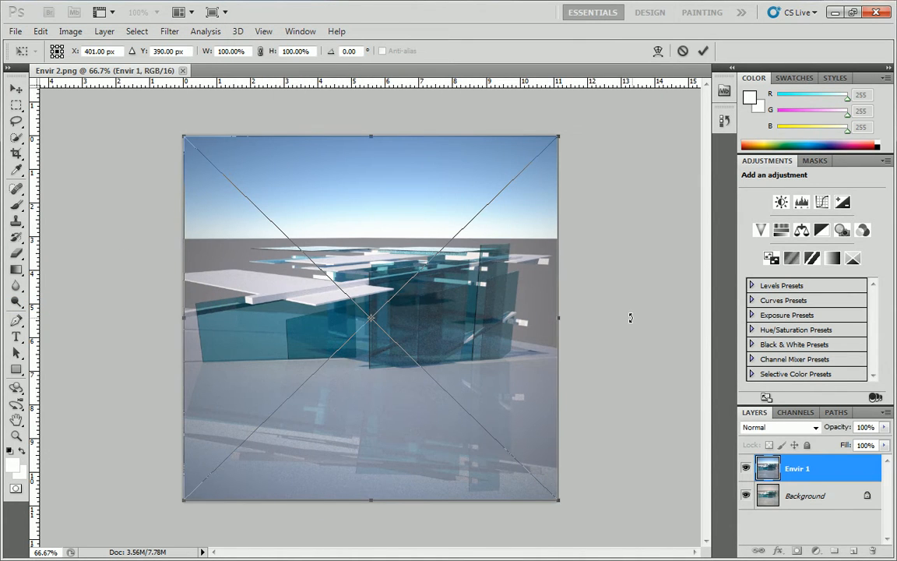
{"action": "key", "text": "Return"}
{"action": "key", "text": "z"}
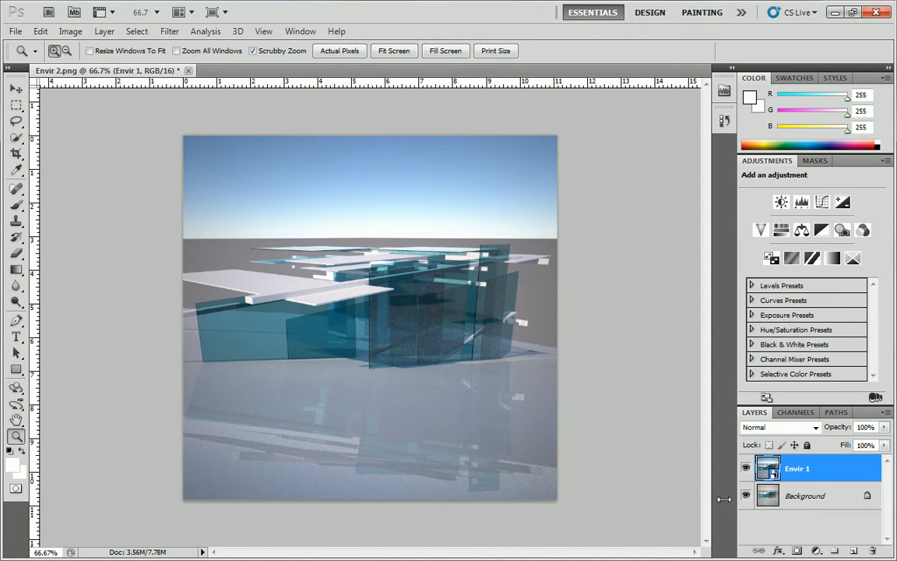
- Toggle the Envir 1 layer's visibility repeatedly to compare the two sky renders, leaving it hidden
{"action": "left_click", "coordinate": [746, 468]}
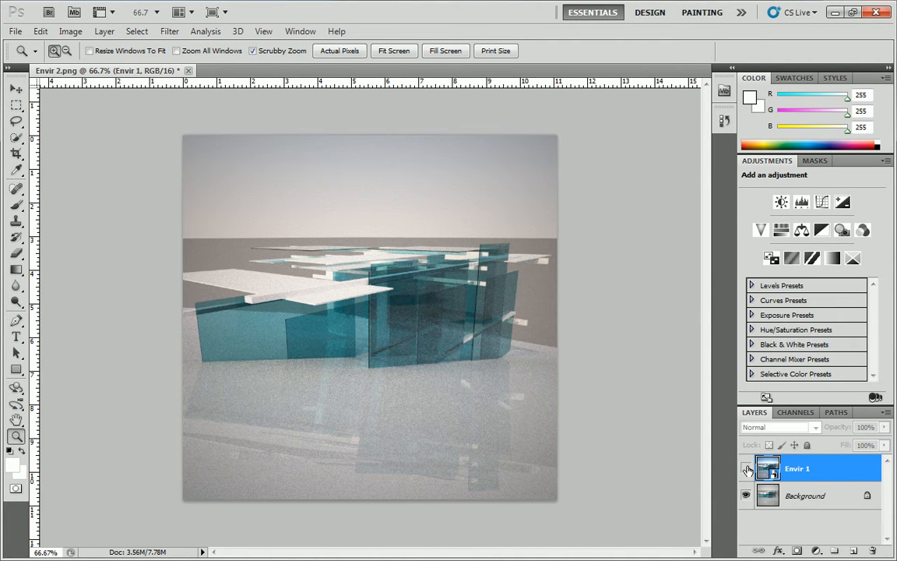
{"action": "left_click", "coordinate": [746, 468]}
{"action": "left_click", "coordinate": [747, 468]}
{"action": "left_click", "coordinate": [747, 469]}
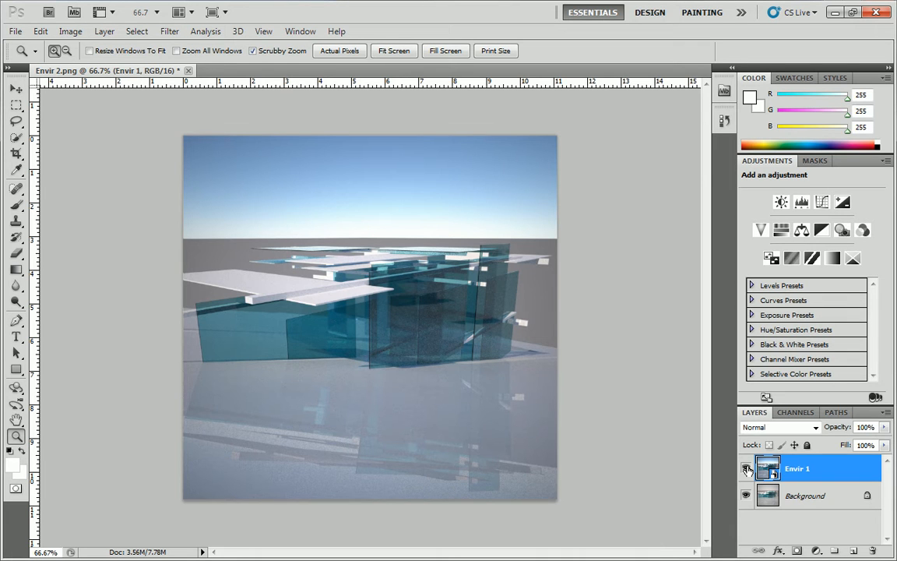
{"action": "left_click", "coordinate": [746, 469]}
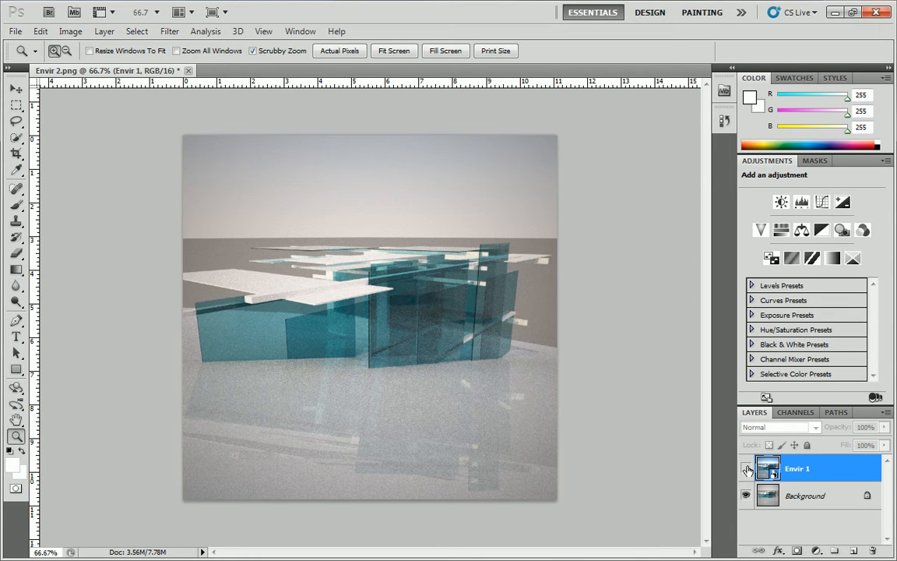
{"action": "left_click", "coordinate": [746, 469]}
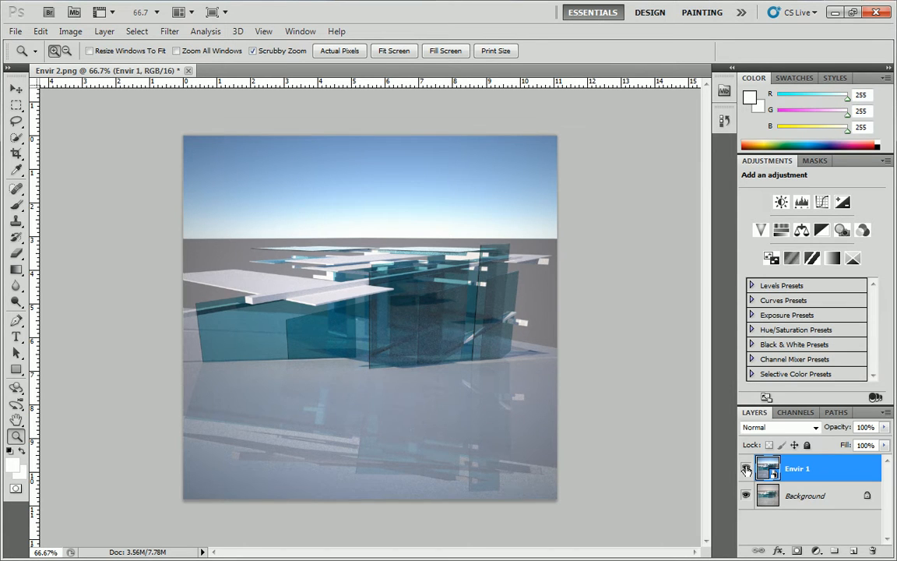
{"action": "left_click", "coordinate": [746, 469]}
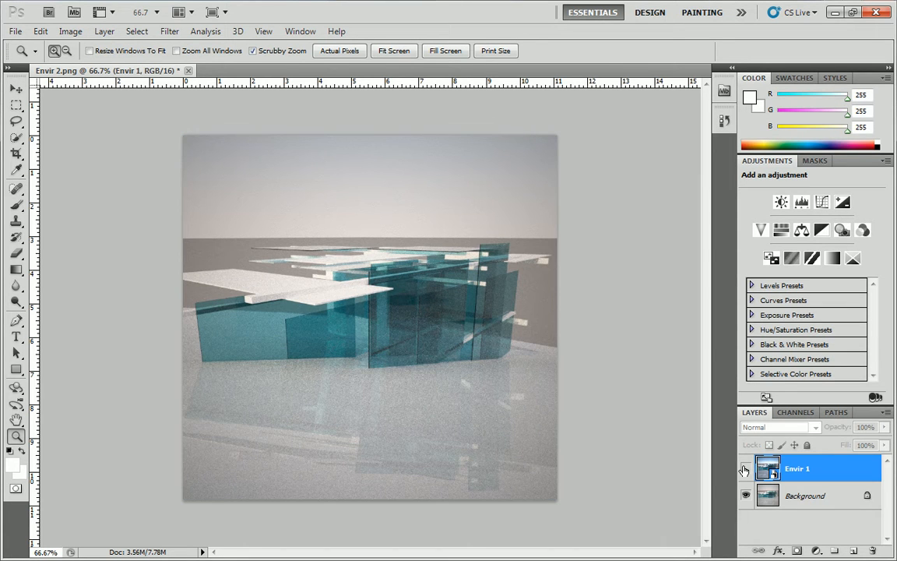